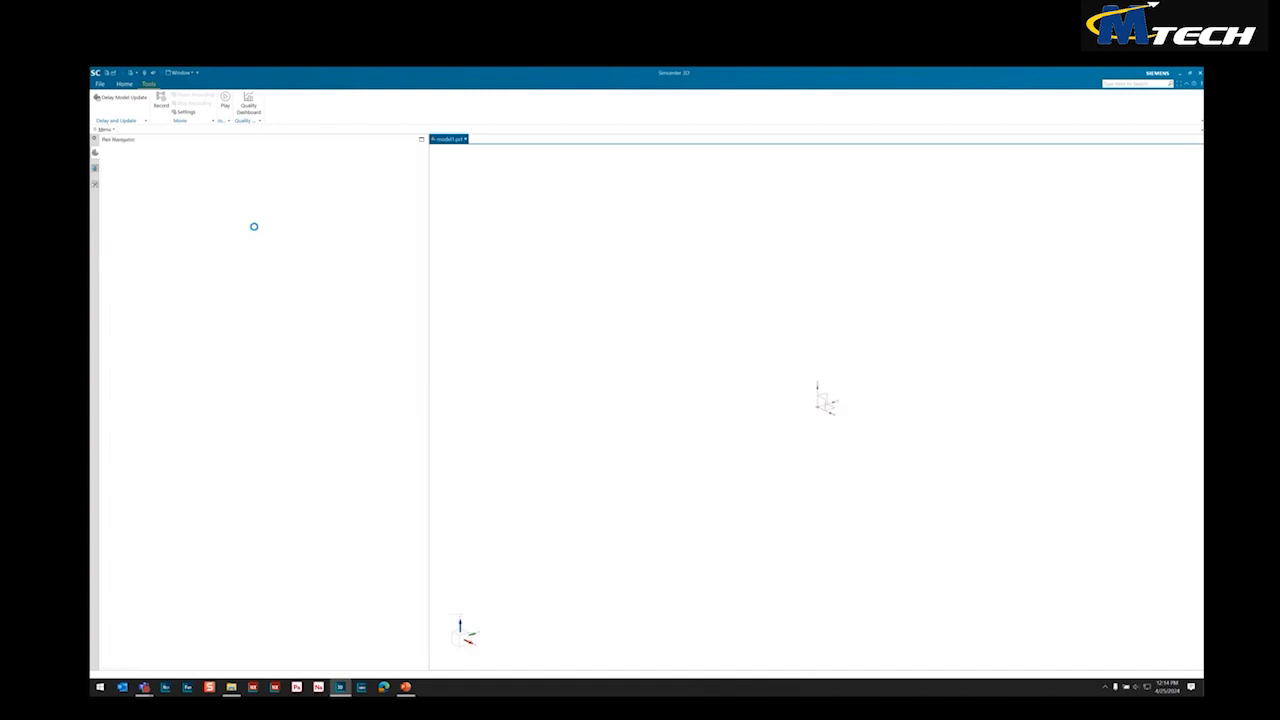
Save the new part as model1.prt in the offered folder
{"action": "key", "text": "ctrl+s"}
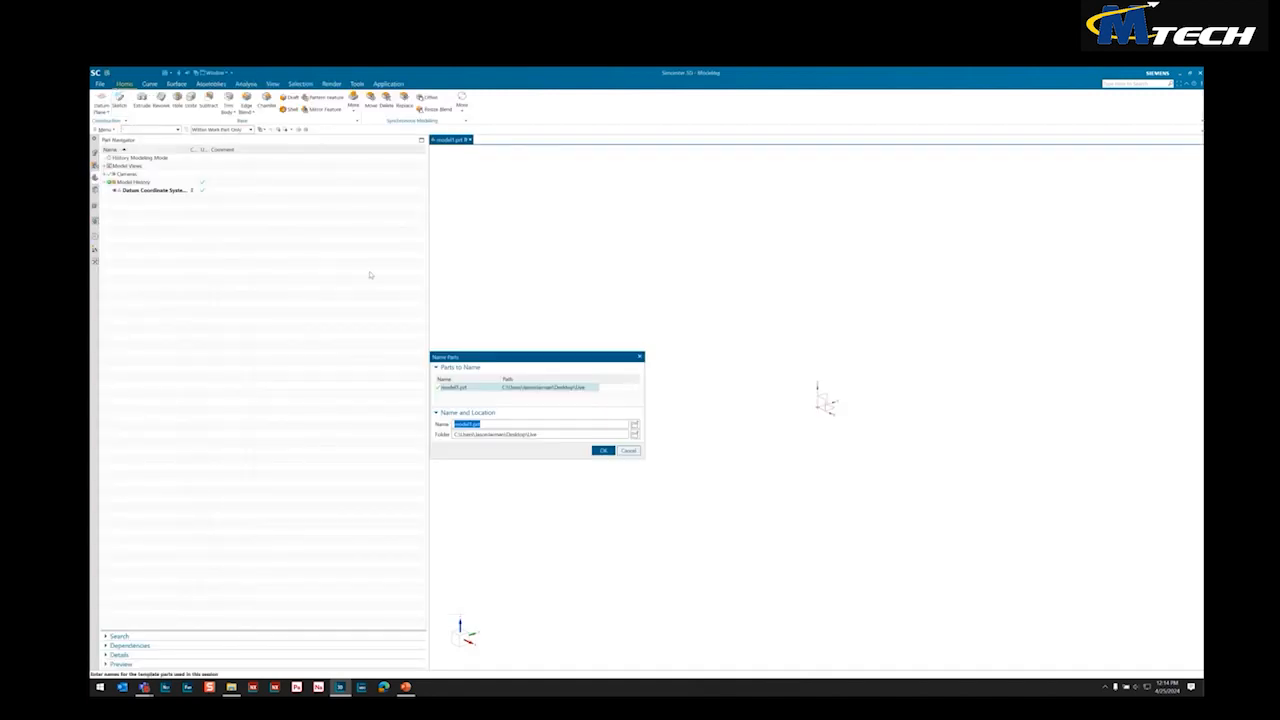
{"action": "left_click", "coordinate": [606, 449]}
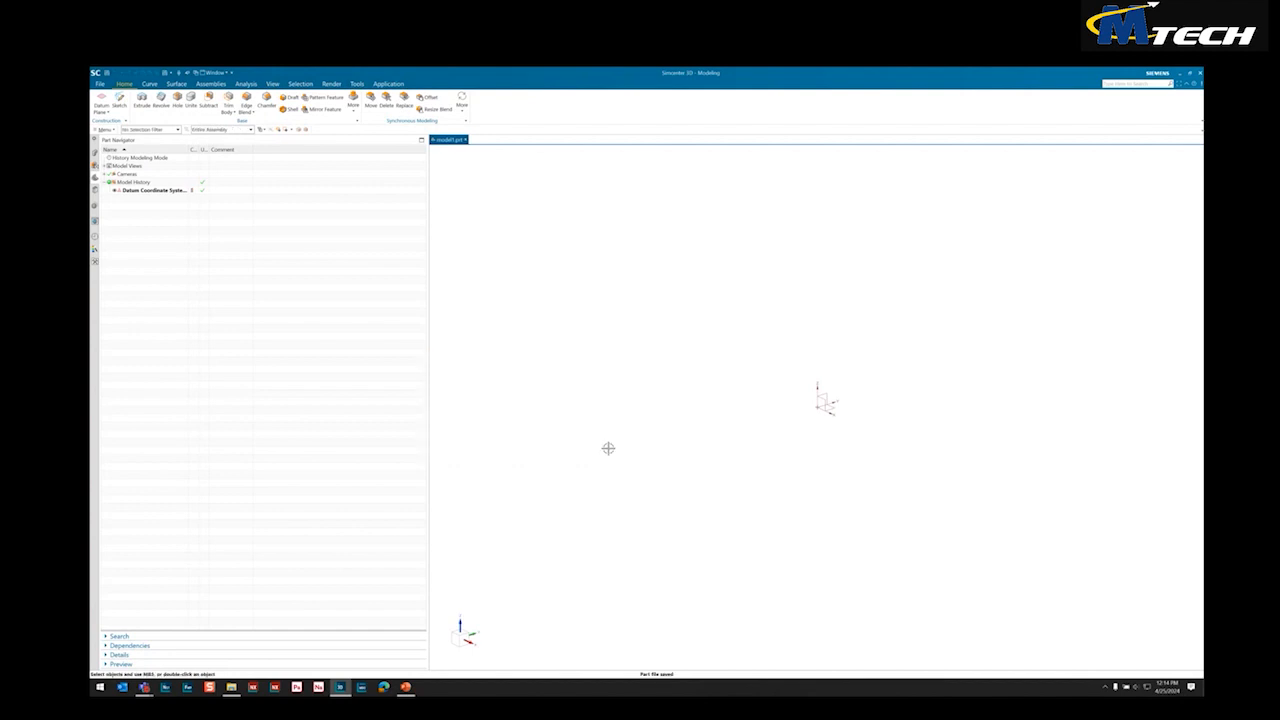
Import the Parasolid file Fitting.x_t from the Desktop with curves, sheets and solids included
{"action": "left_click", "coordinate": [101, 86]}
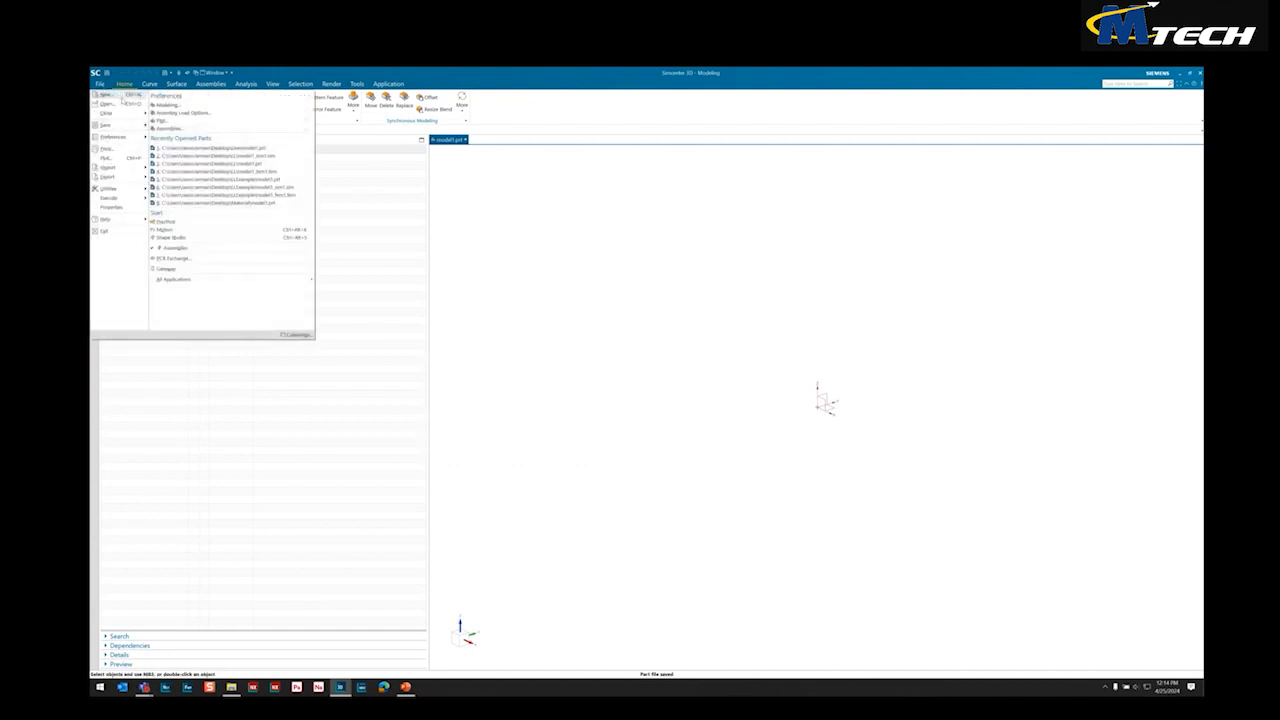
{"action": "mouse_move", "coordinate": [115, 130]}
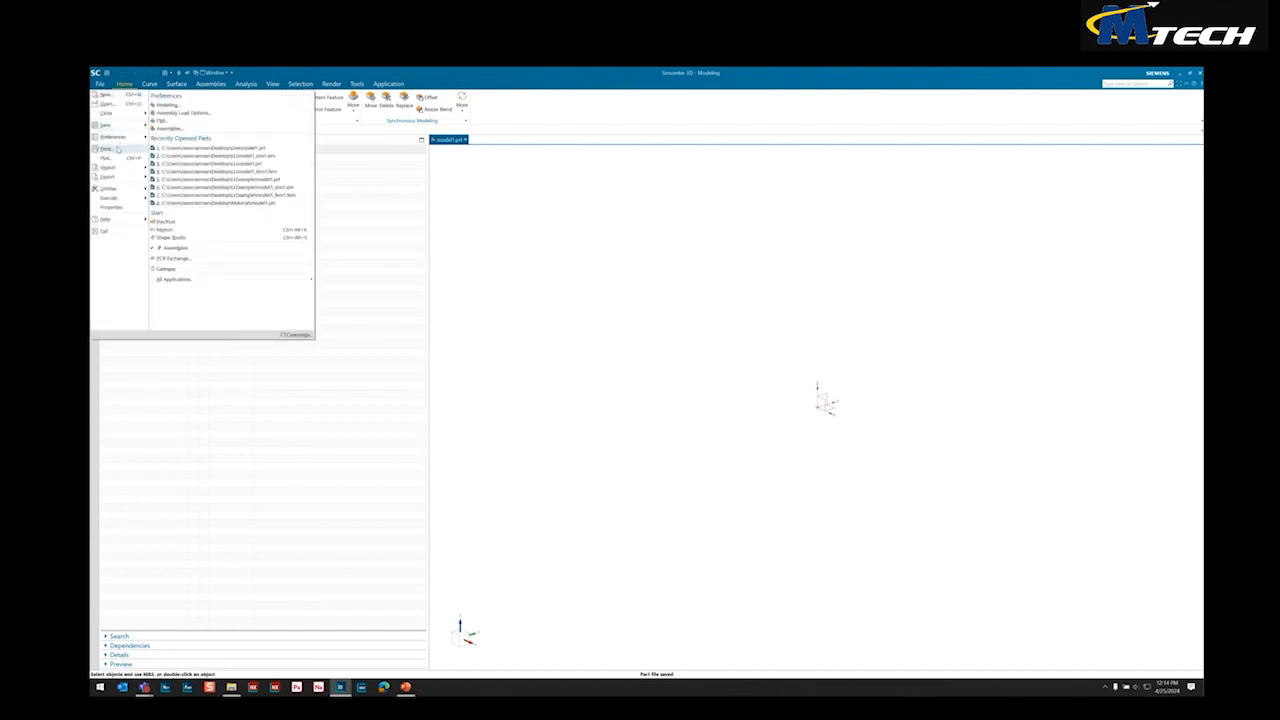
{"action": "mouse_move", "coordinate": [118, 167]}
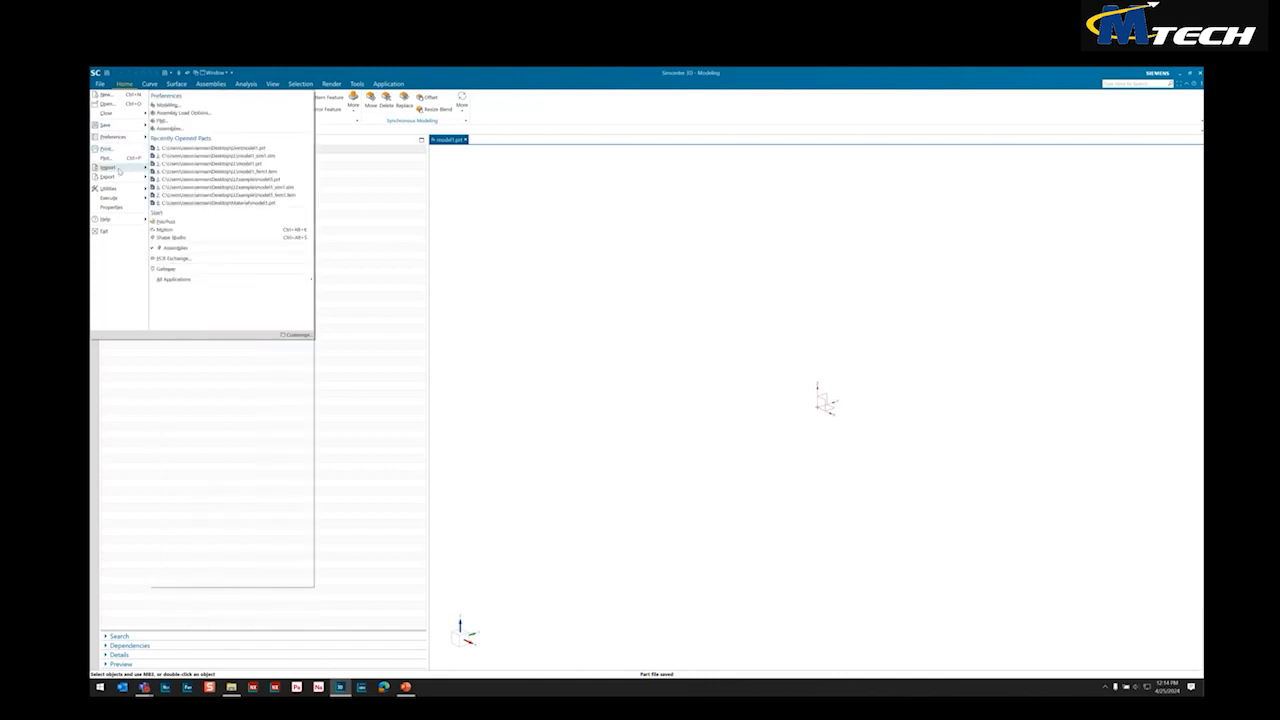
{"action": "left_click", "coordinate": [211, 150]}
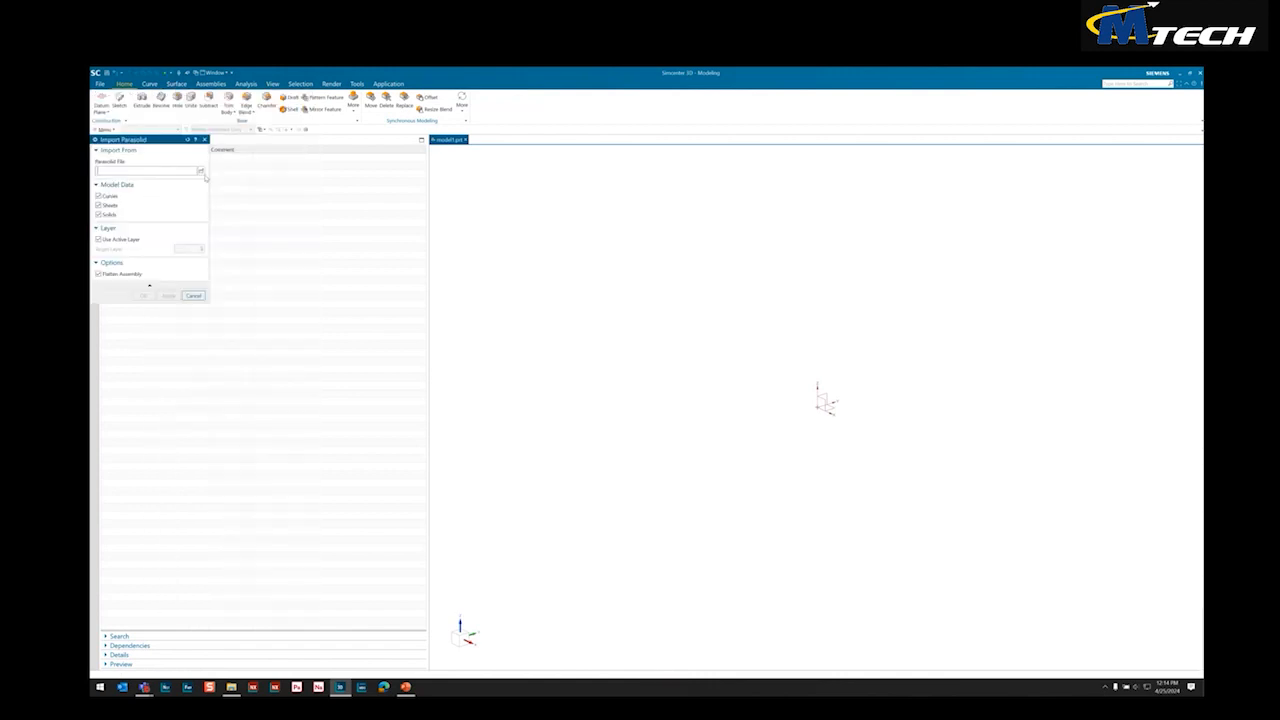
{"action": "left_click", "coordinate": [202, 172]}
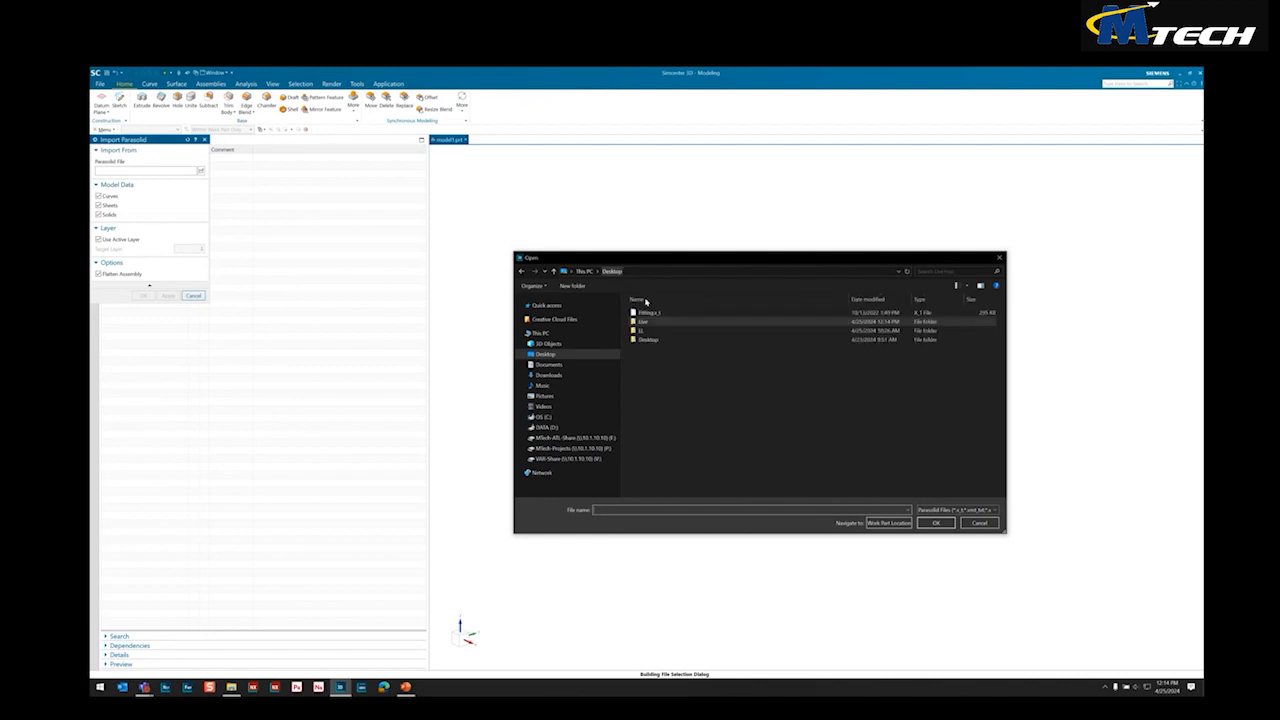
{"action": "left_click", "coordinate": [648, 313]}
{"action": "left_click", "coordinate": [935, 523]}
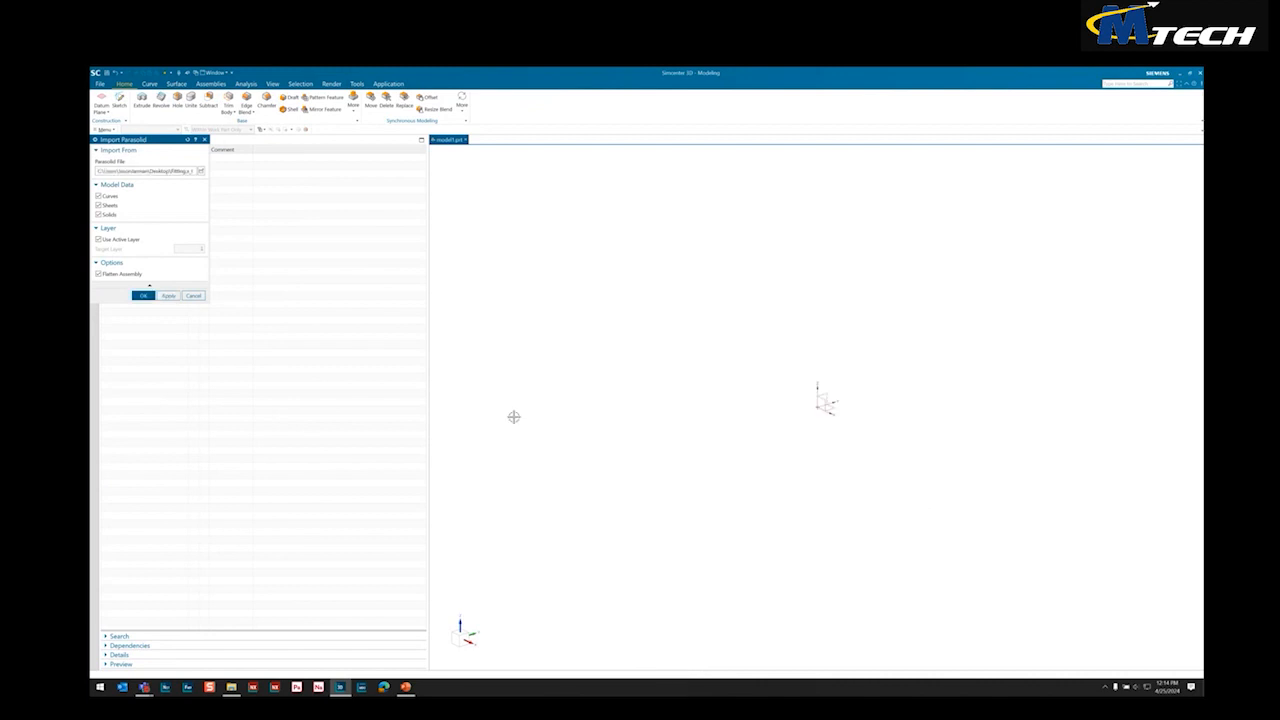
{"action": "left_click", "coordinate": [143, 296]}
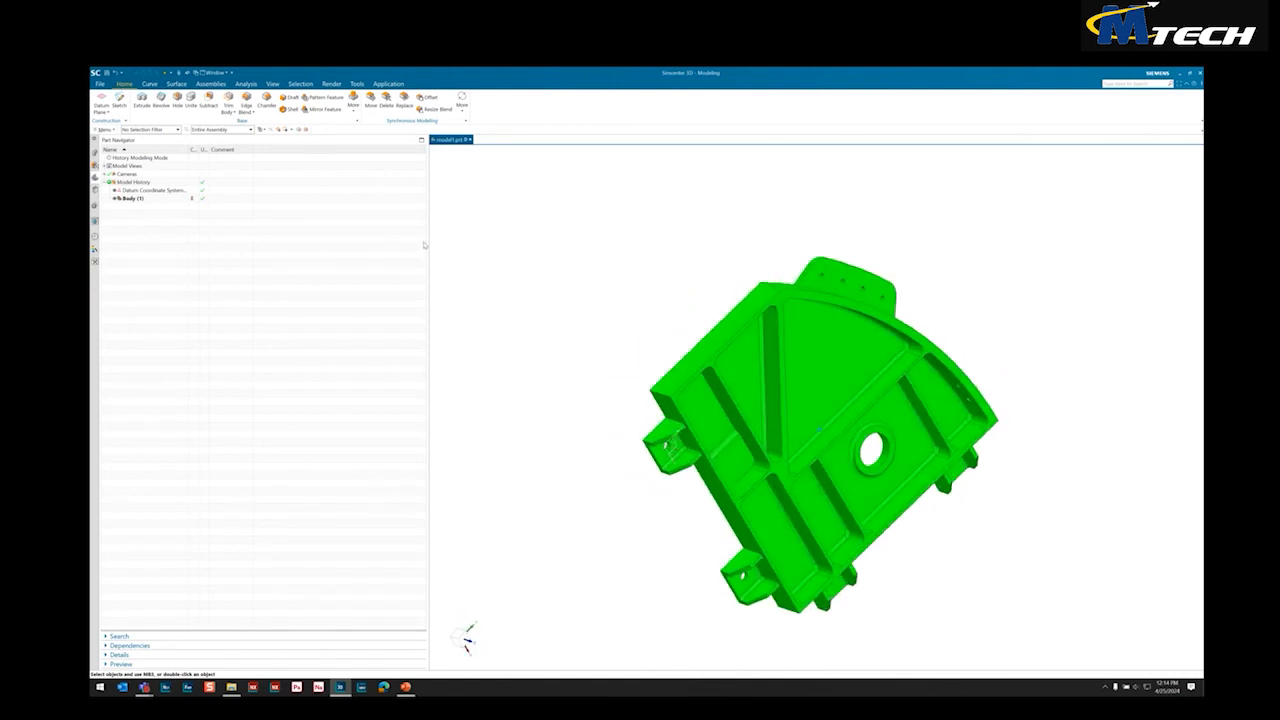
Delete all blend faces with a size up to 0.2 in from the fitting body
{"action": "middle_click_drag", "start_coordinate": [538, 306], "coordinate": [545, 212]}
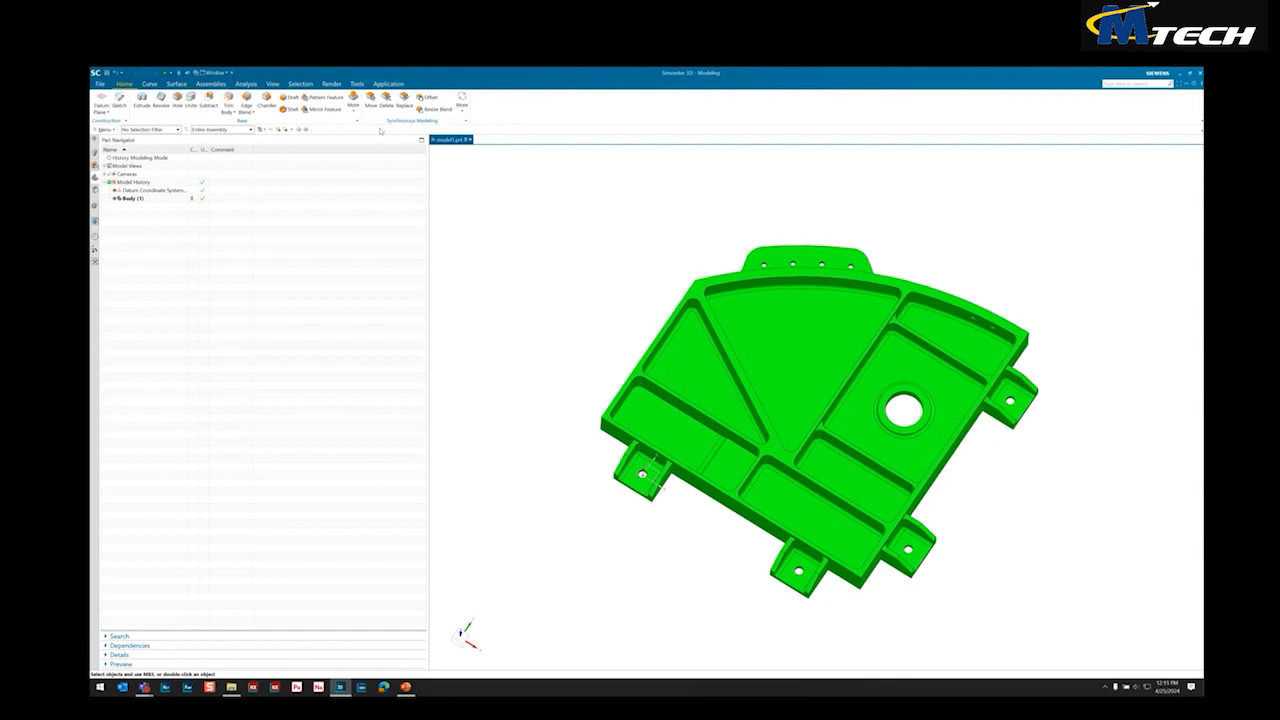
{"action": "mouse_move", "coordinate": [474, 200]}
{"action": "middle_mouse_down"}
{"action": "mouse_move", "coordinate": [486, 171]}
{"action": "mouse_move", "coordinate": [466, 221]}
{"action": "mouse_move", "coordinate": [493, 212]}
{"action": "middle_mouse_up"}
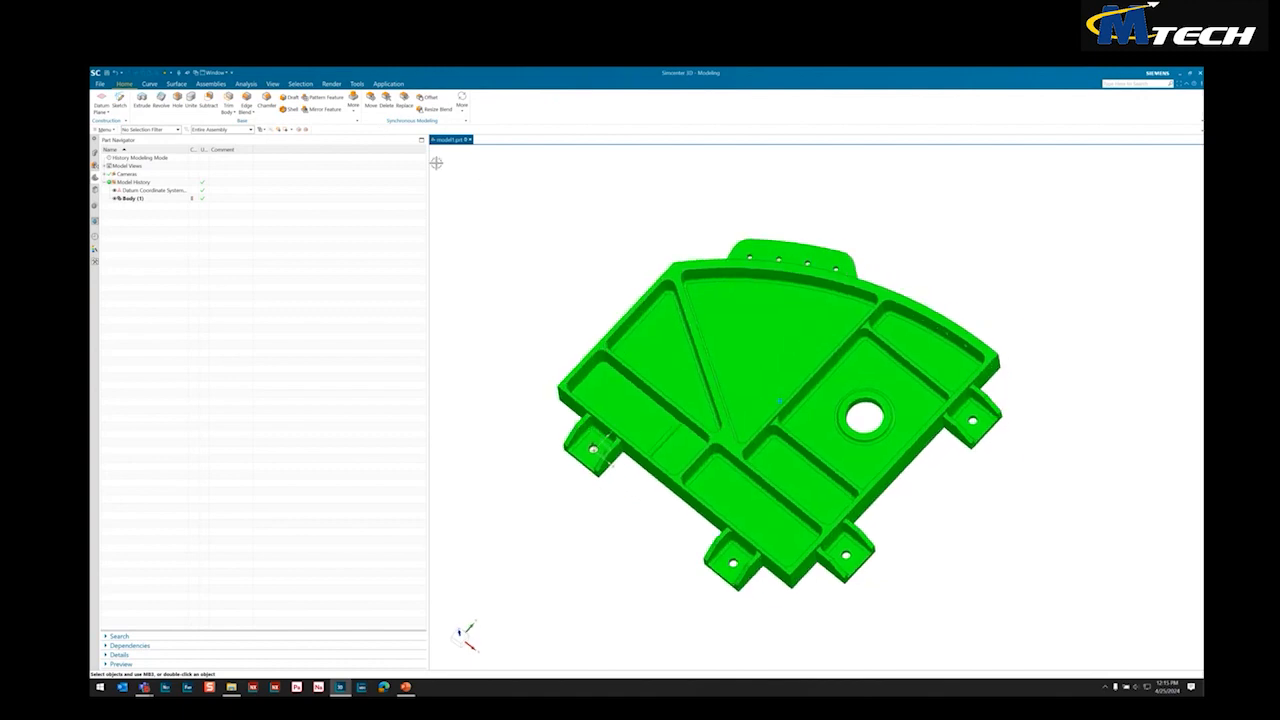
{"action": "left_click", "coordinate": [386, 103]}
{"action": "left_click", "coordinate": [150, 153]}
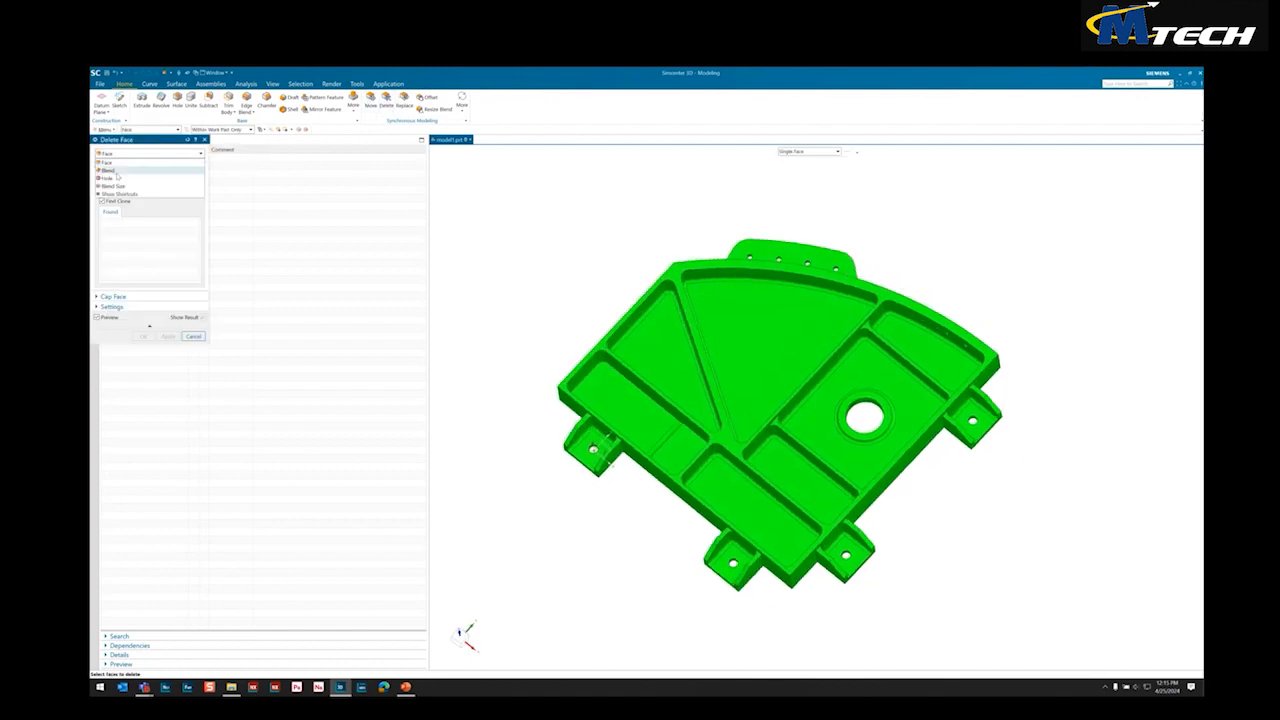
{"action": "left_click", "coordinate": [138, 188]}
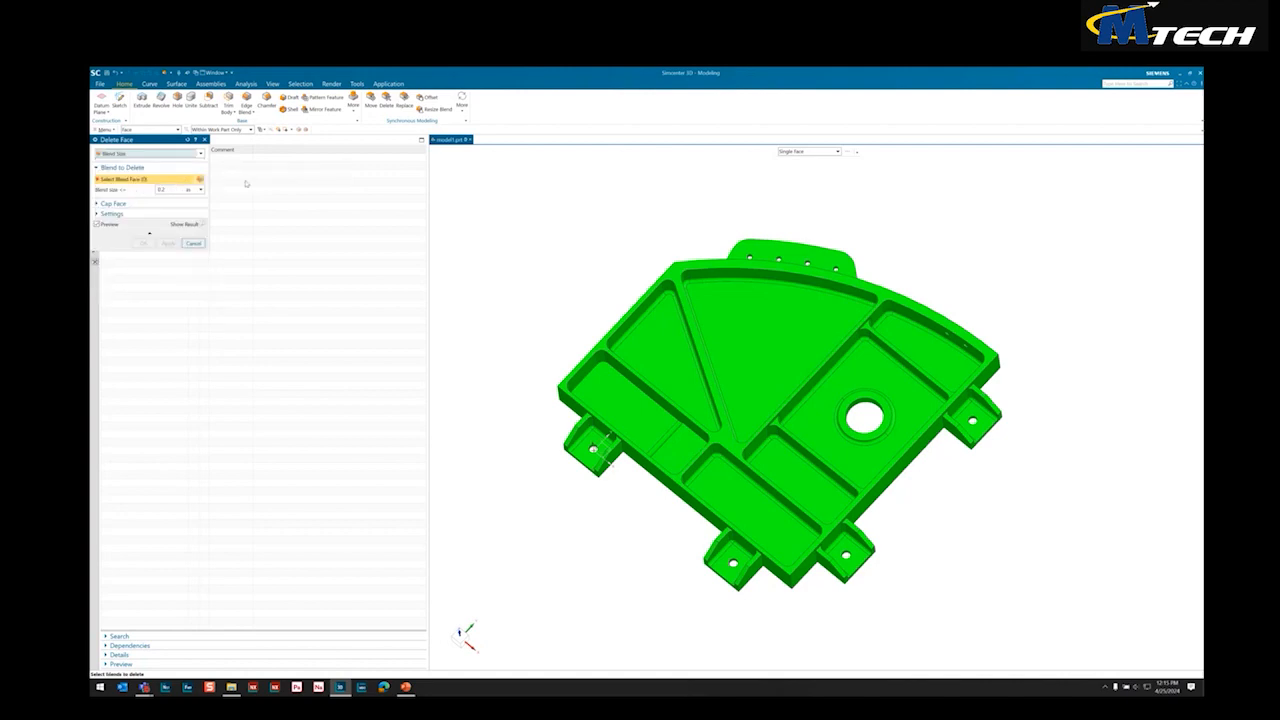
{"action": "left_click", "coordinate": [673, 286]}
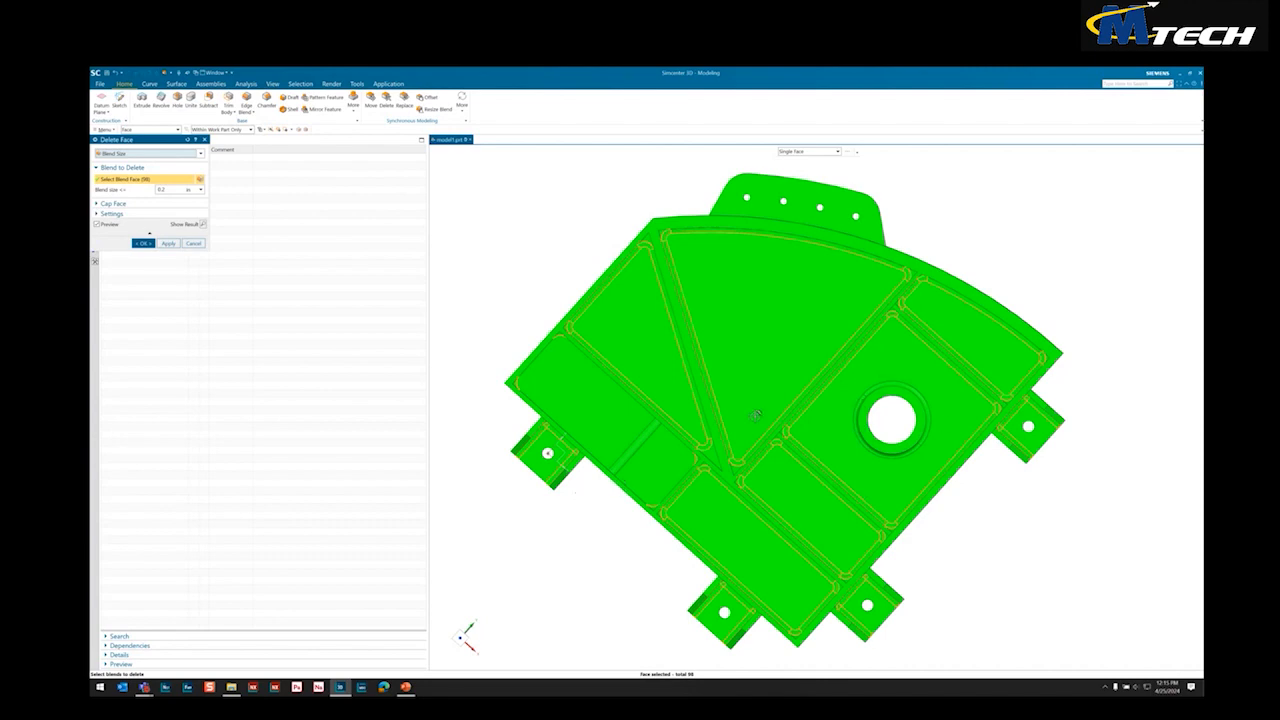
{"action": "scroll", "coordinate": [703, 478], "scroll_direction": "down", "scroll_amount": 3}
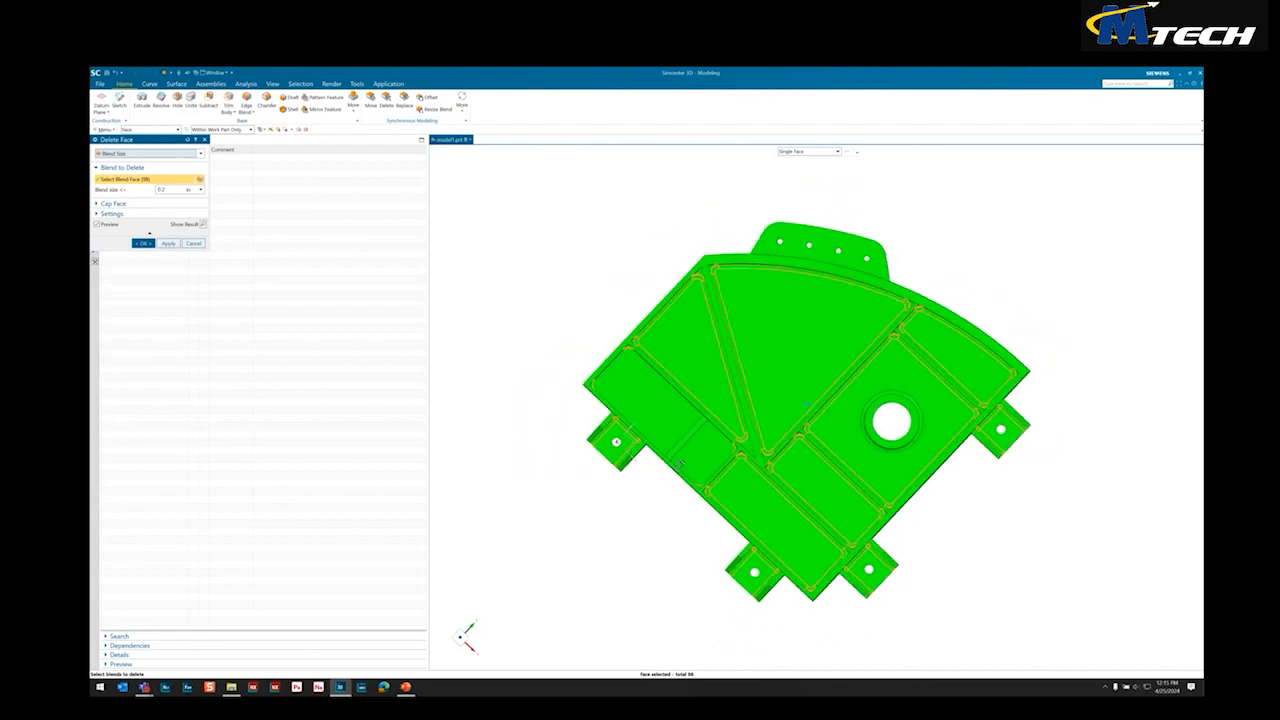
{"action": "left_click", "coordinate": [167, 243]}
Delete the small holes in the fitting's curved outer wall by selecting one hole face and its exact matches
{"action": "middle_click_drag", "start_coordinate": [612, 437], "coordinate": [589, 370]}
{"action": "left_click", "coordinate": [386, 103]}
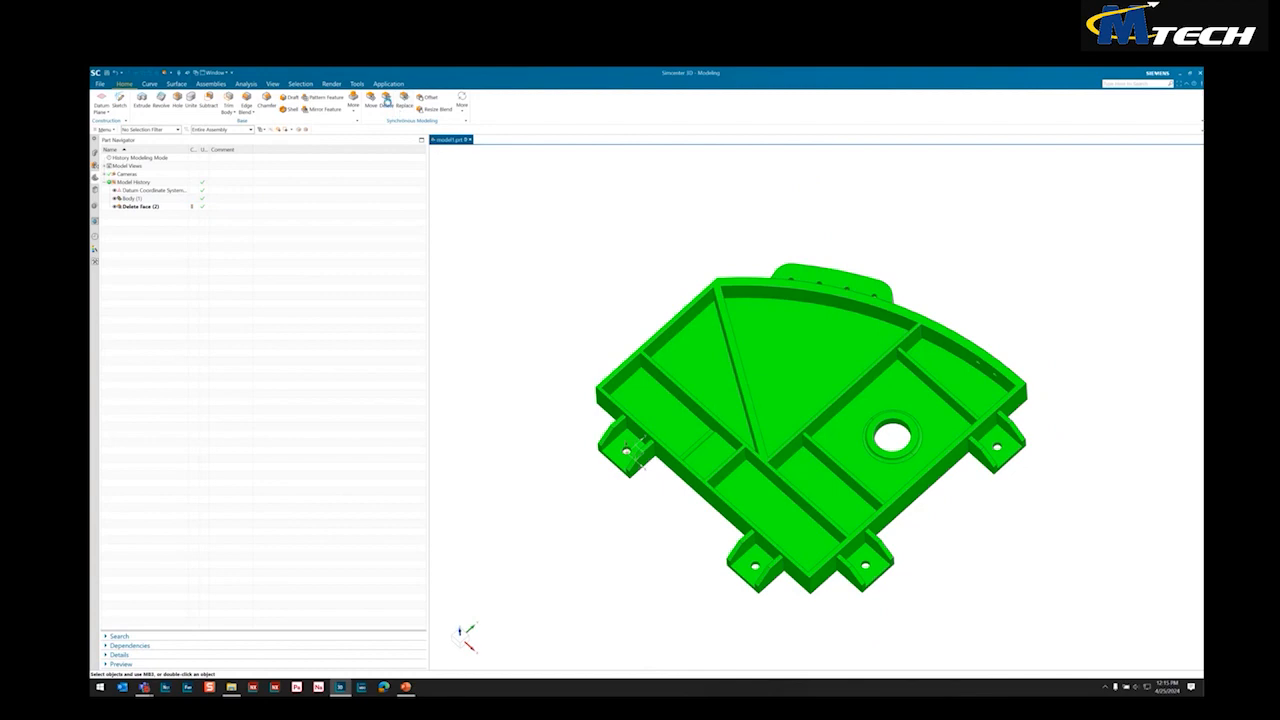
{"action": "middle_click_drag", "start_coordinate": [829, 217], "coordinate": [975, 228]}
{"action": "scroll", "coordinate": [975, 228], "scroll_direction": "up", "scroll_amount": 6}
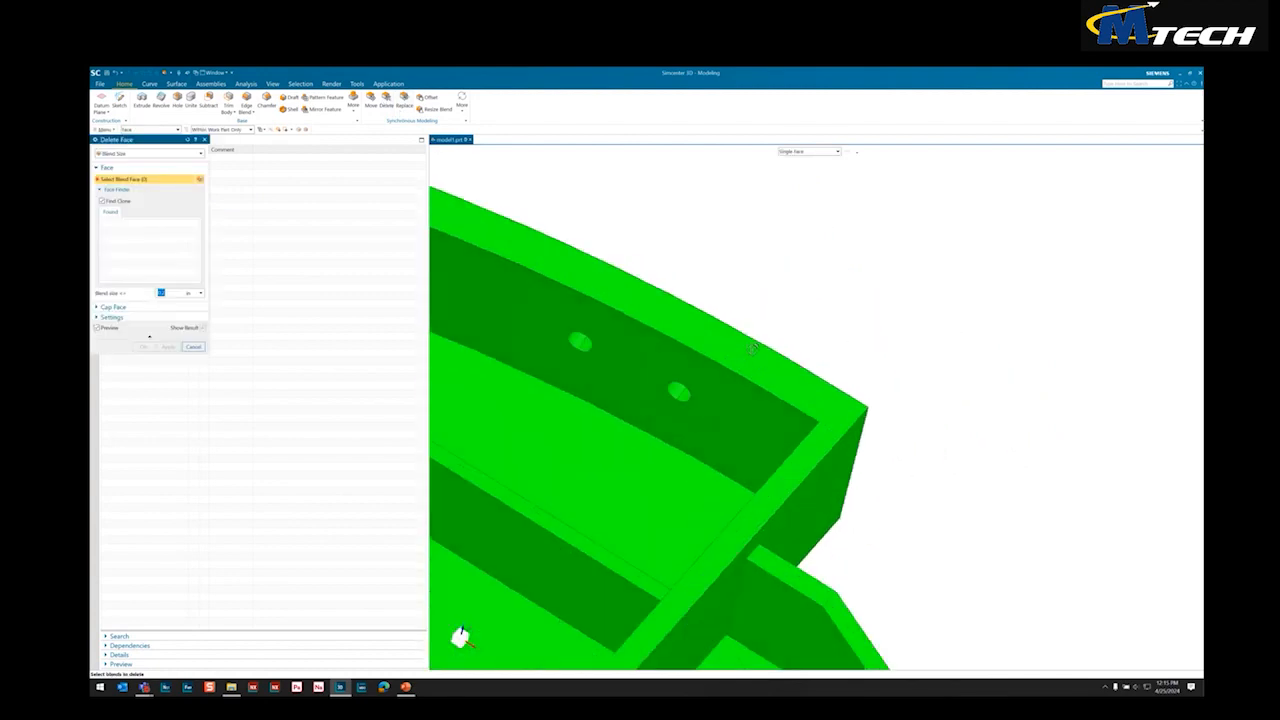
{"action": "left_click", "coordinate": [190, 153]}
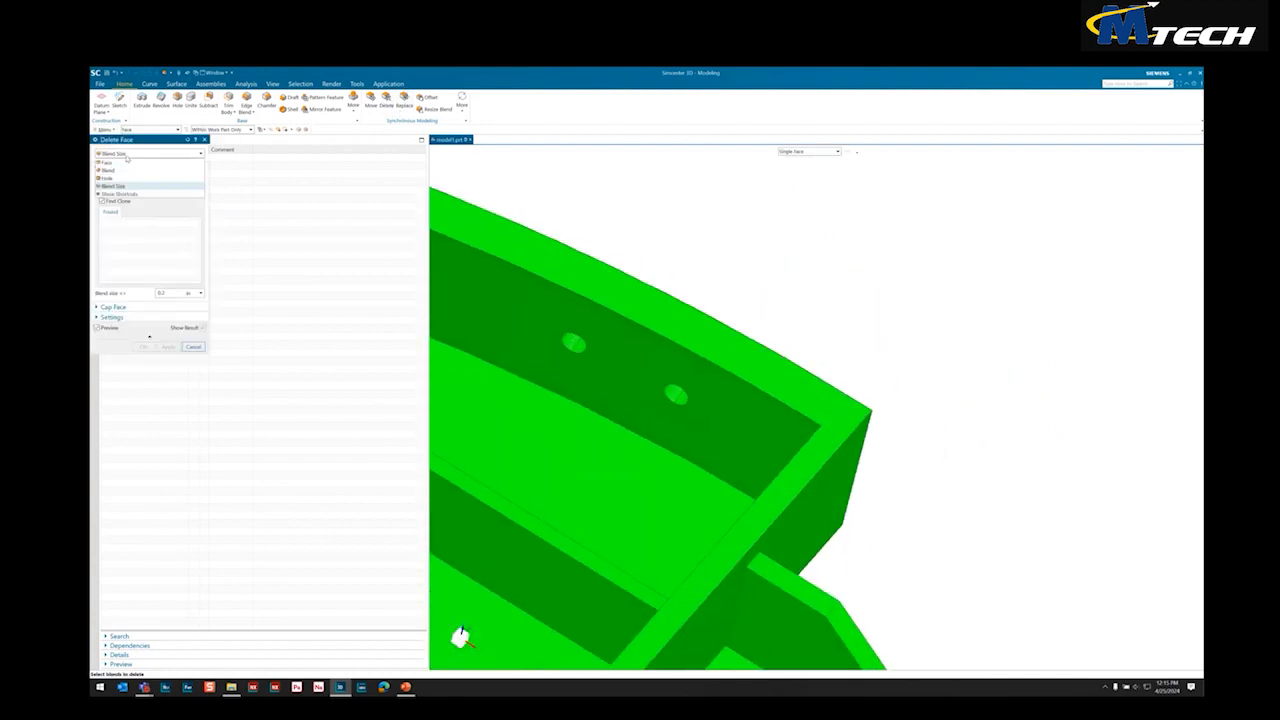
{"action": "left_click", "coordinate": [198, 195]}
{"action": "left_click", "coordinate": [572, 342]}
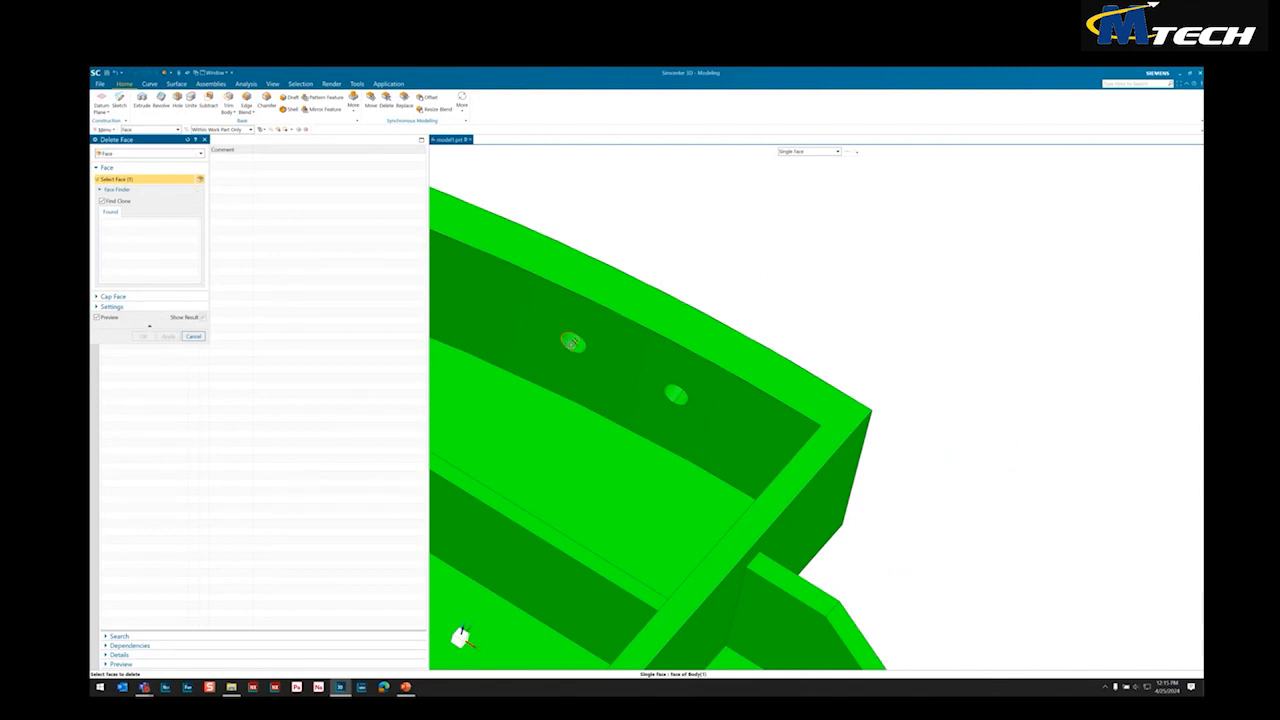
{"action": "left_click", "coordinate": [106, 223]}
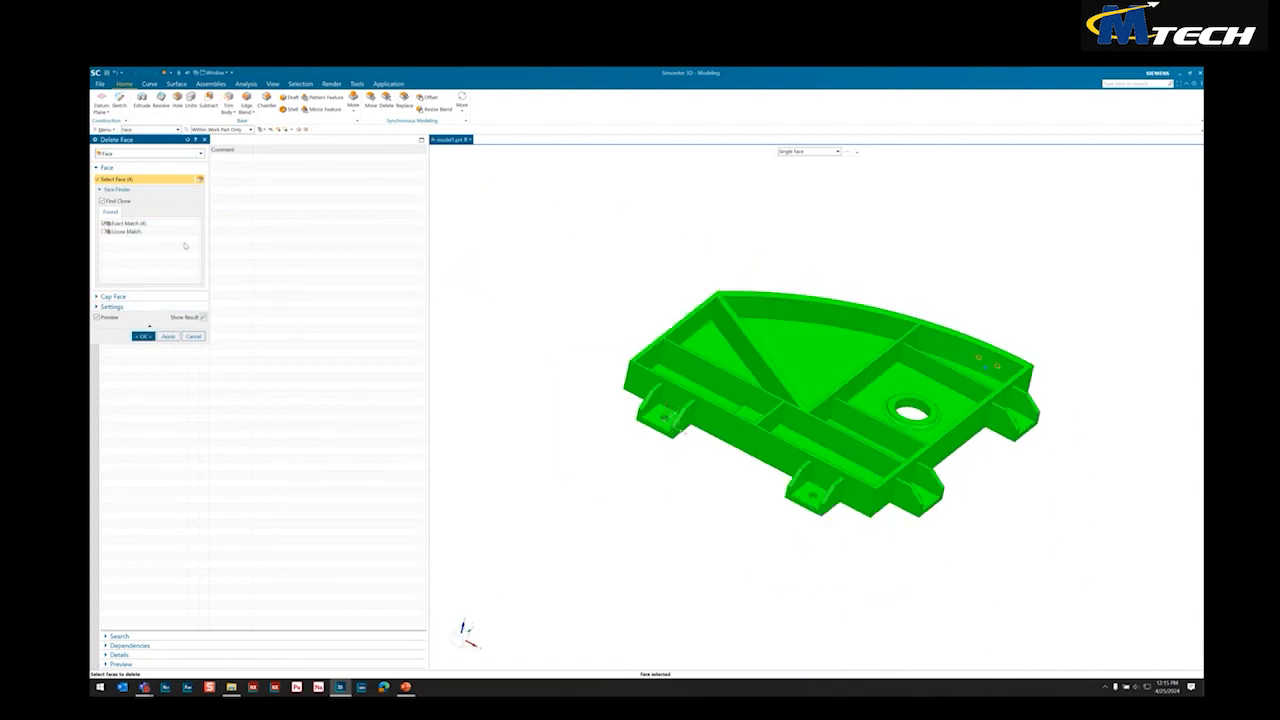
{"action": "left_click", "coordinate": [146, 337]}
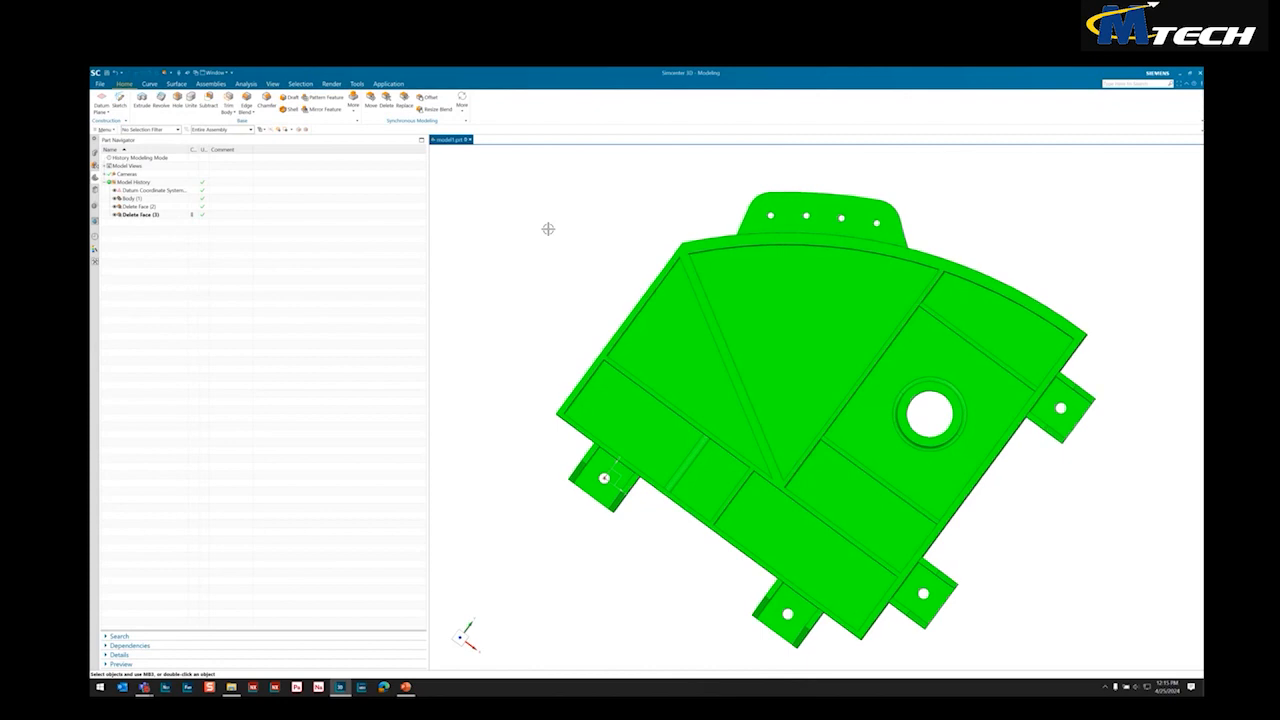
Open the part's expressions and add length expressions named L1, L2 and L3
{"action": "left_click", "coordinate": [388, 83]}
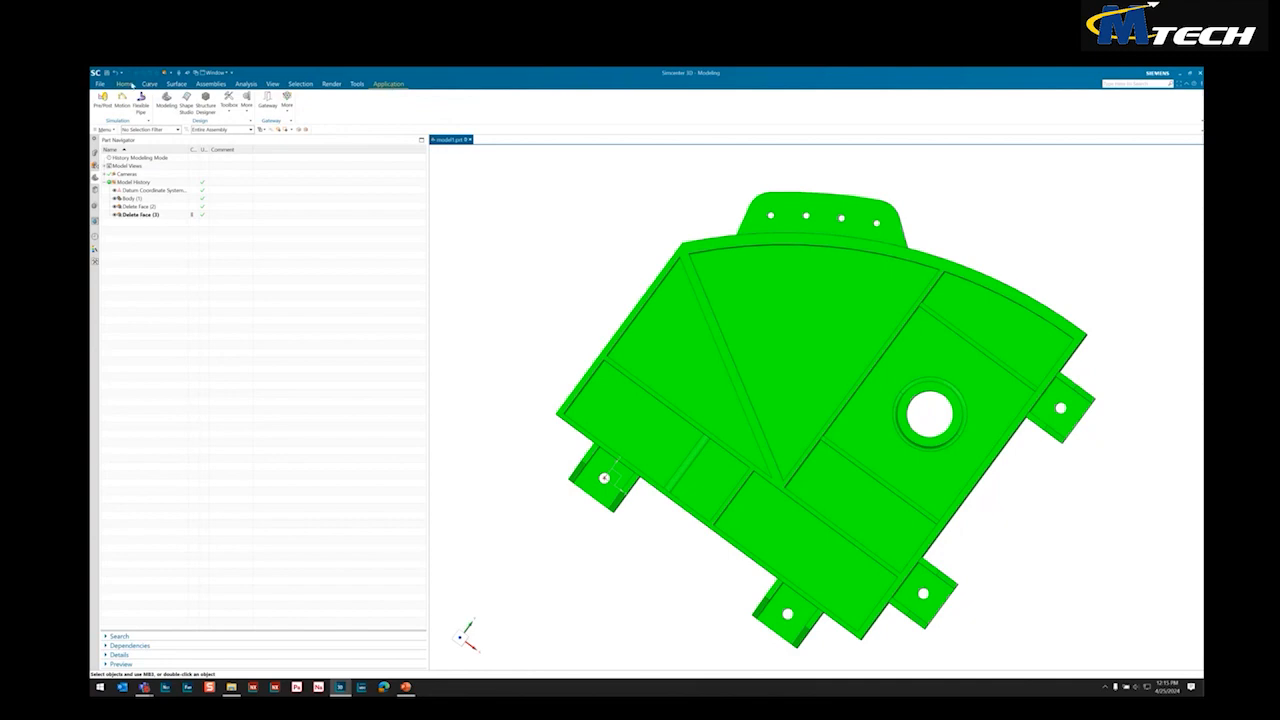
{"action": "left_click", "coordinate": [126, 84]}
{"action": "left_click", "coordinate": [378, 85]}
{"action": "left_click", "coordinate": [356, 84]}
{"action": "left_click", "coordinate": [146, 104]}
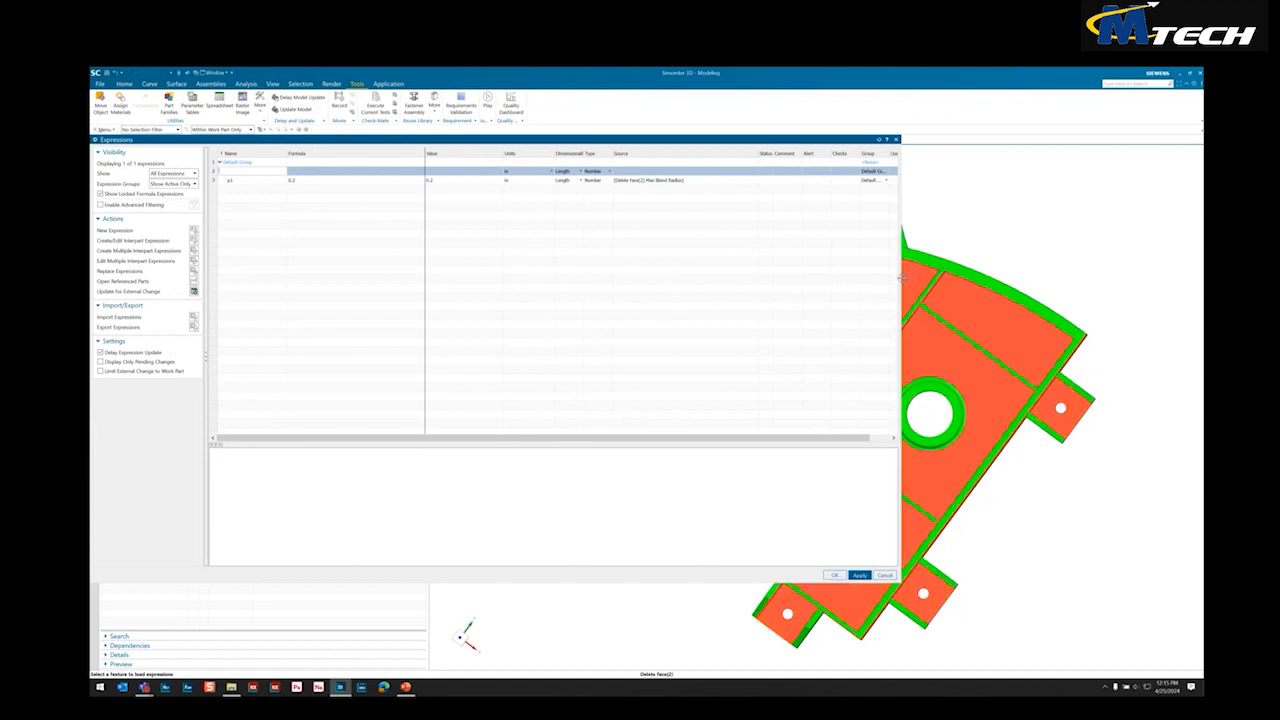
{"action": "middle_click_drag", "start_coordinate": [907, 408], "coordinate": [980, 410], "text": "shift"}
{"action": "scroll", "coordinate": [980, 410], "scroll_direction": "down", "scroll_amount": 2}
{"action": "middle_click_drag", "start_coordinate": [919, 275], "coordinate": [1052, 338]}
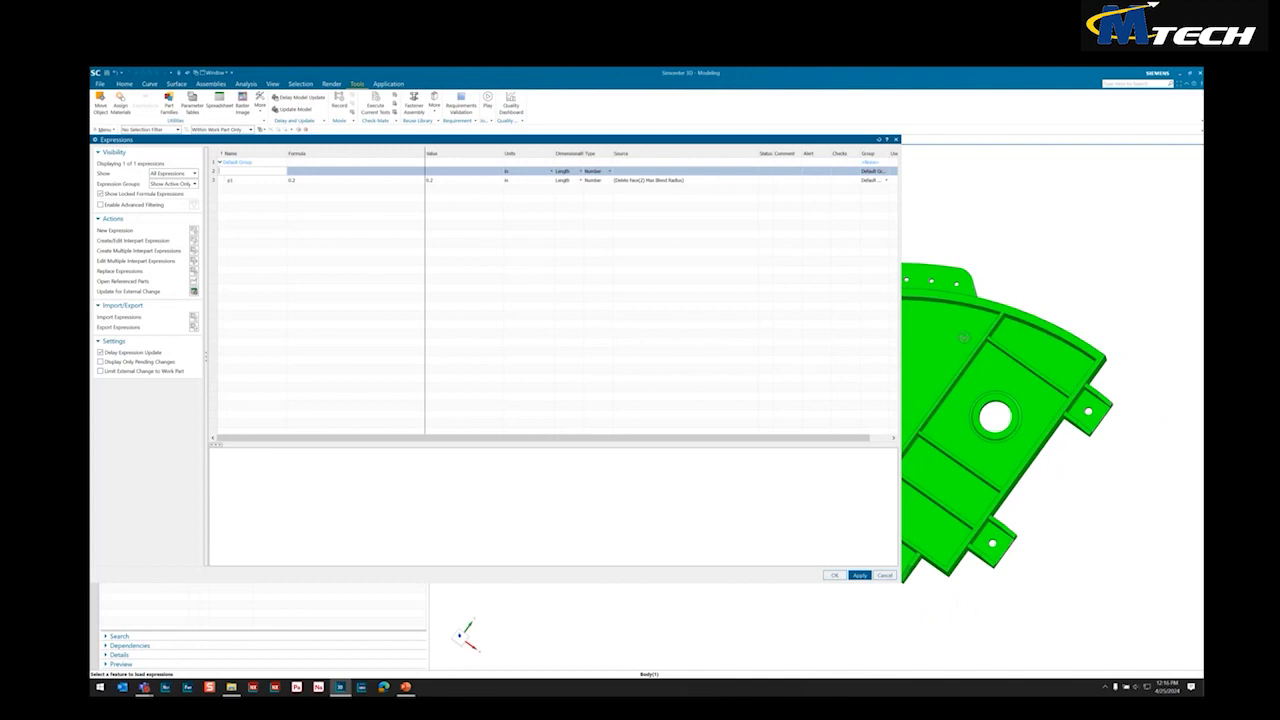
{"action": "middle_click_drag", "start_coordinate": [950, 456], "coordinate": [953, 456], "text": "shift"}
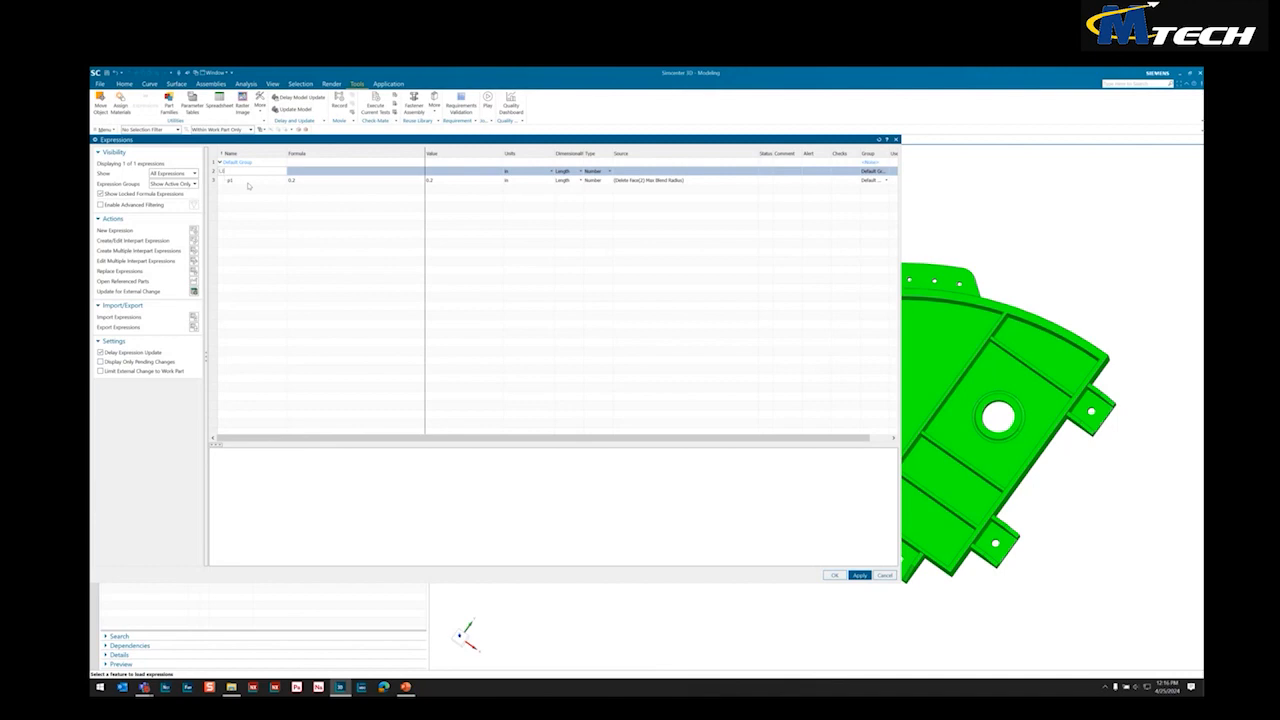
{"action": "key", "text": "Return"}
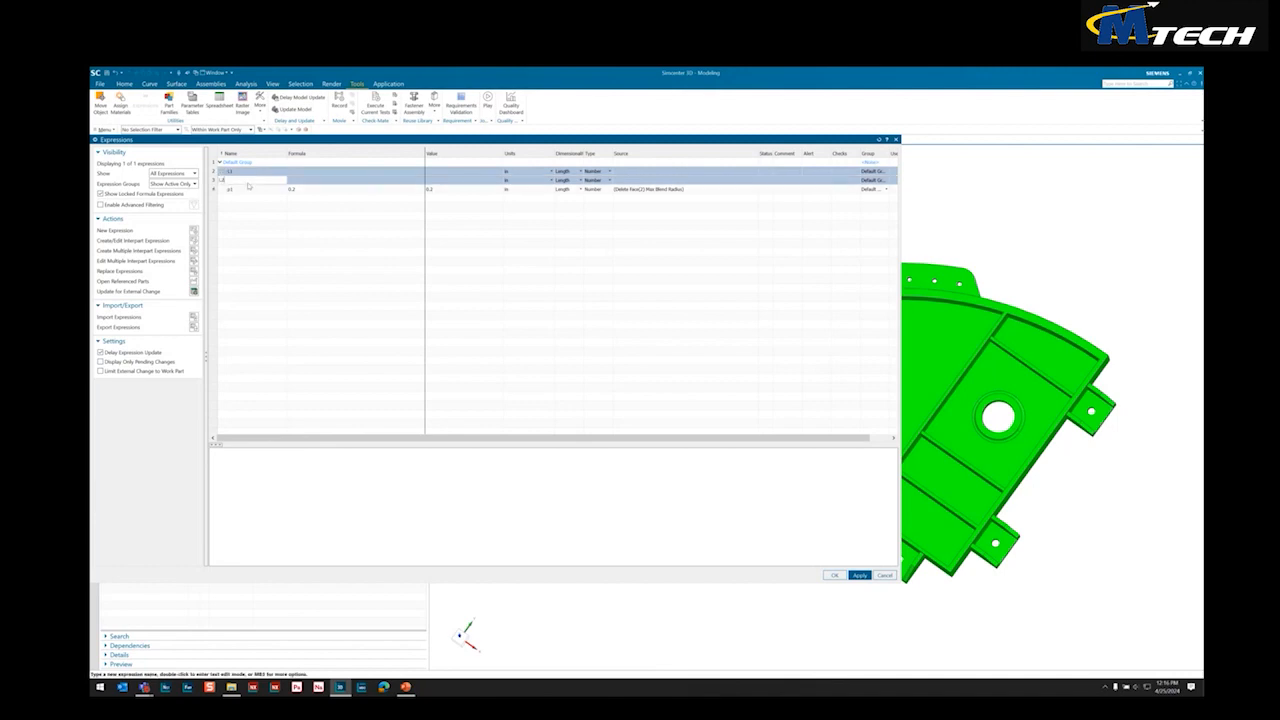
{"action": "type", "text": "L2"}
{"action": "key", "text": "Return"}
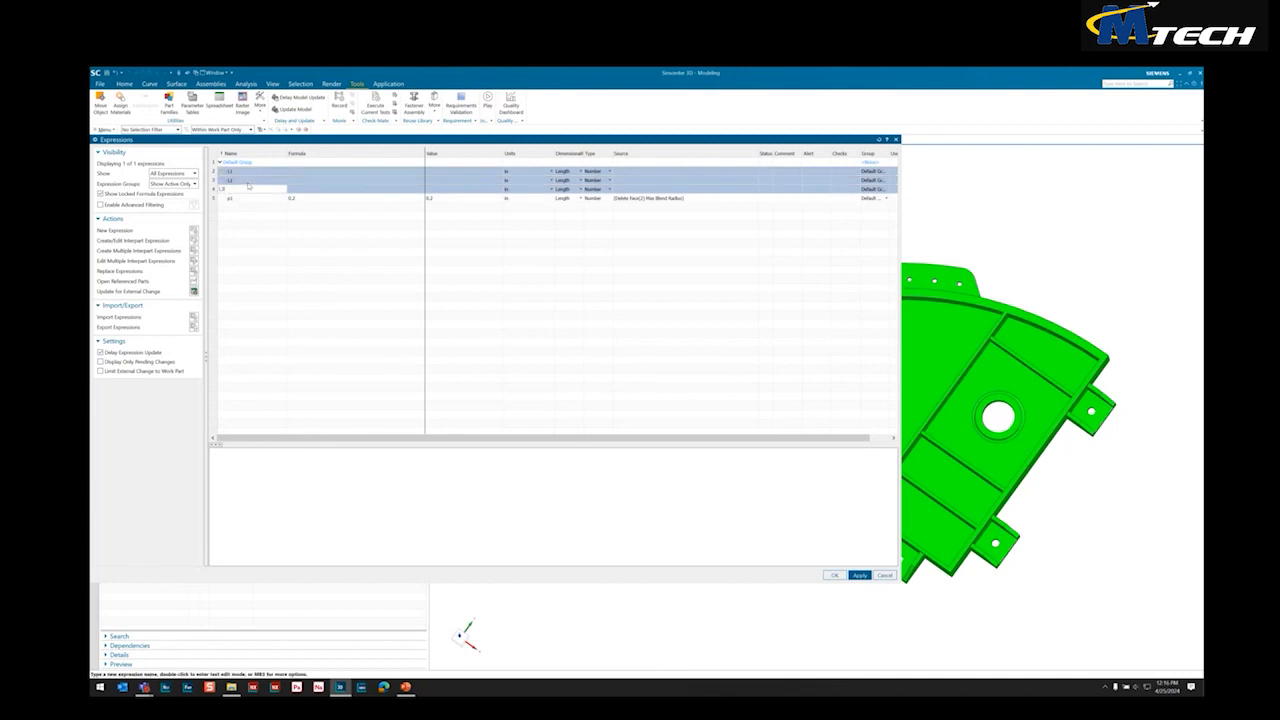
Set the formulas of expressions L1, L2 and L3 to .001 in each
{"action": "left_click", "coordinate": [324, 173]}
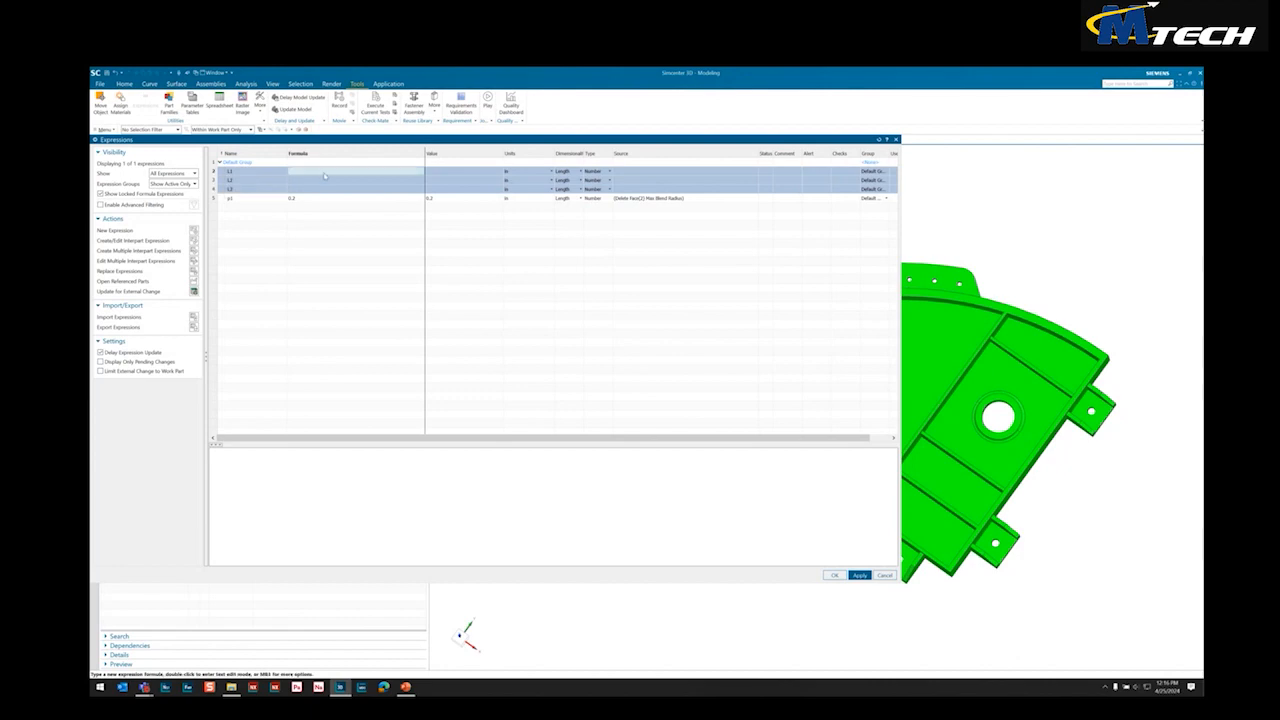
{"action": "type", "text": "4"}
{"action": "key", "text": "Return"}
{"action": "type", "text": ".003"}
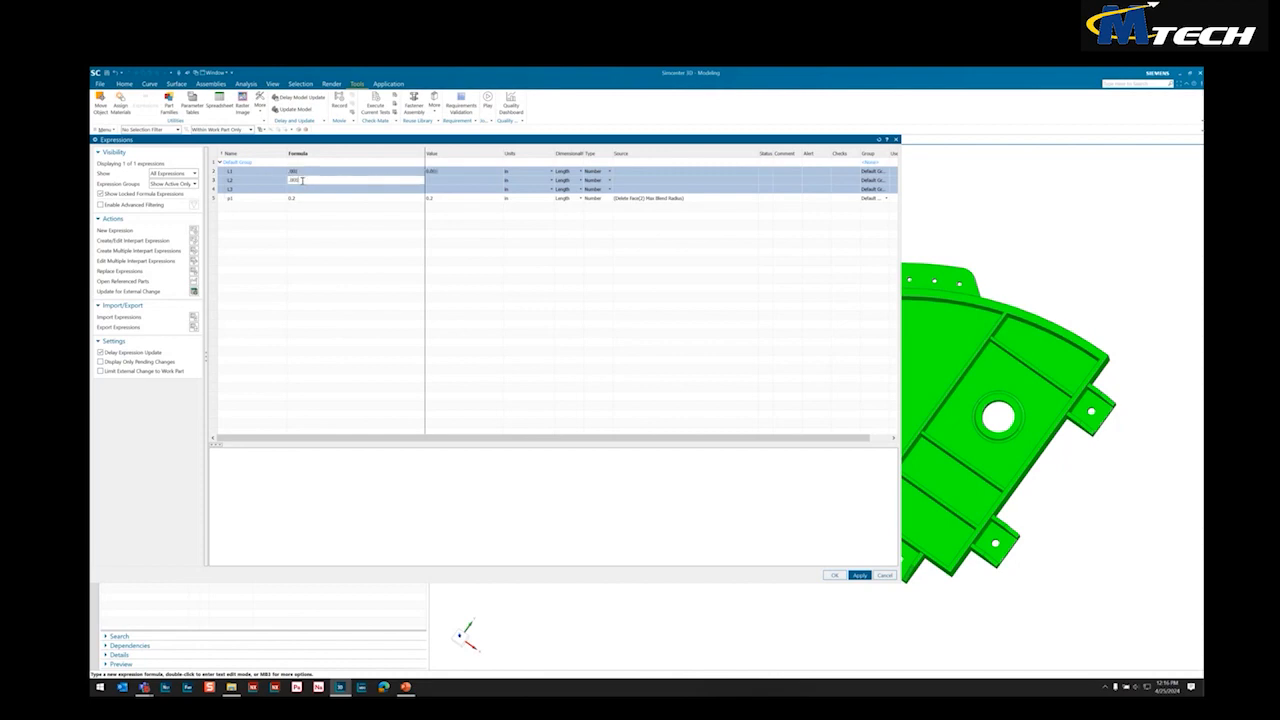
{"action": "key", "text": "Return"}
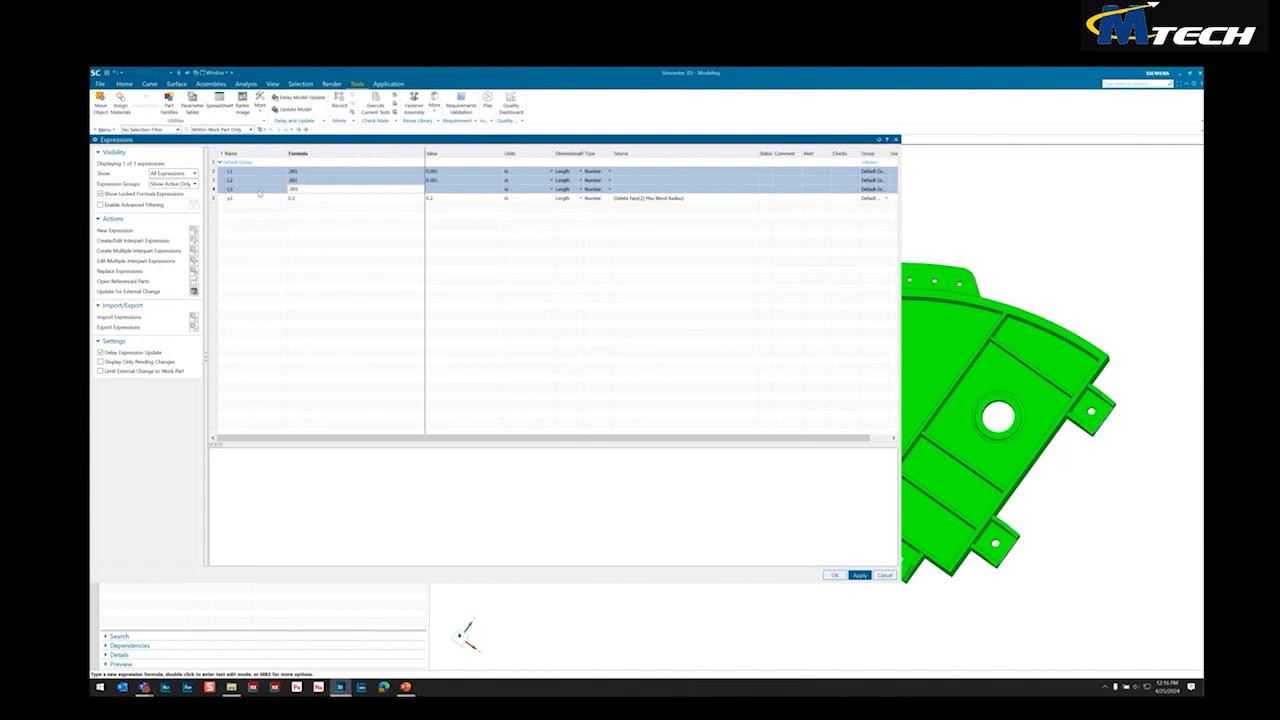
{"action": "type", "text": ".001"}
{"action": "key", "text": "Return"}
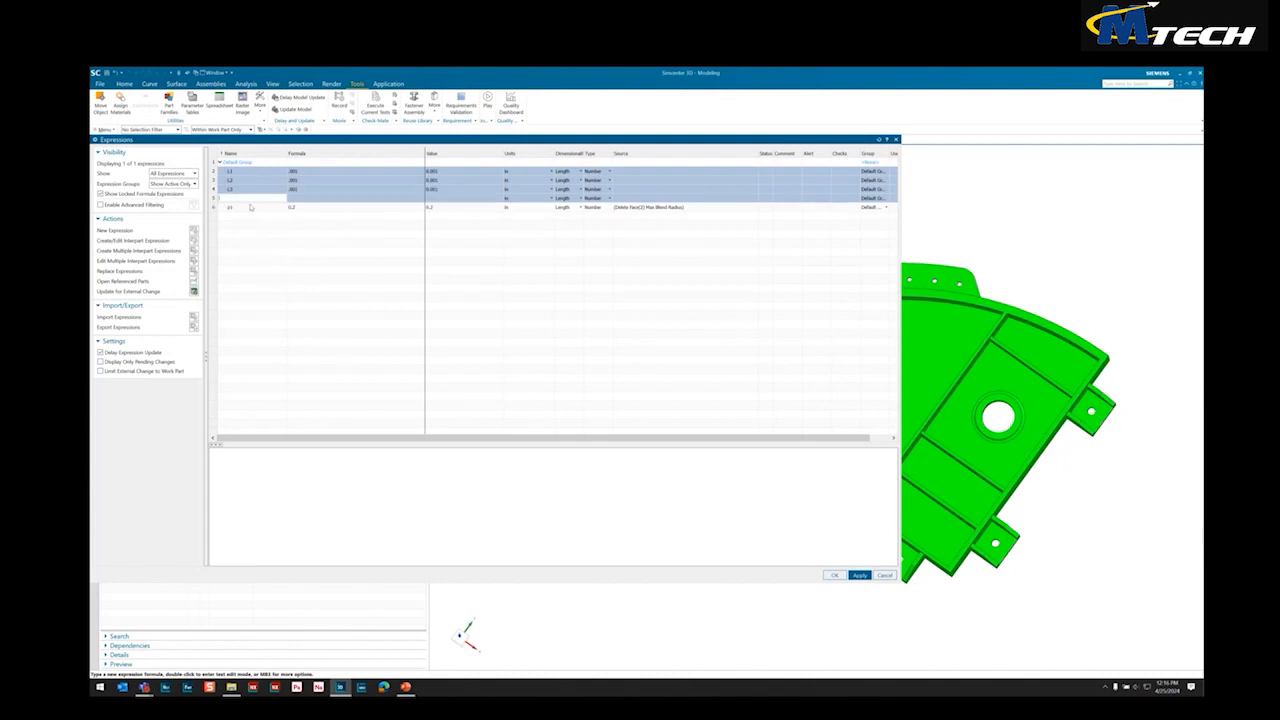
Add the length expression T1 with the formula .002 and accept all the expressions
{"action": "left_click", "coordinate": [314, 198]}
{"action": "type", "text": ".001"}
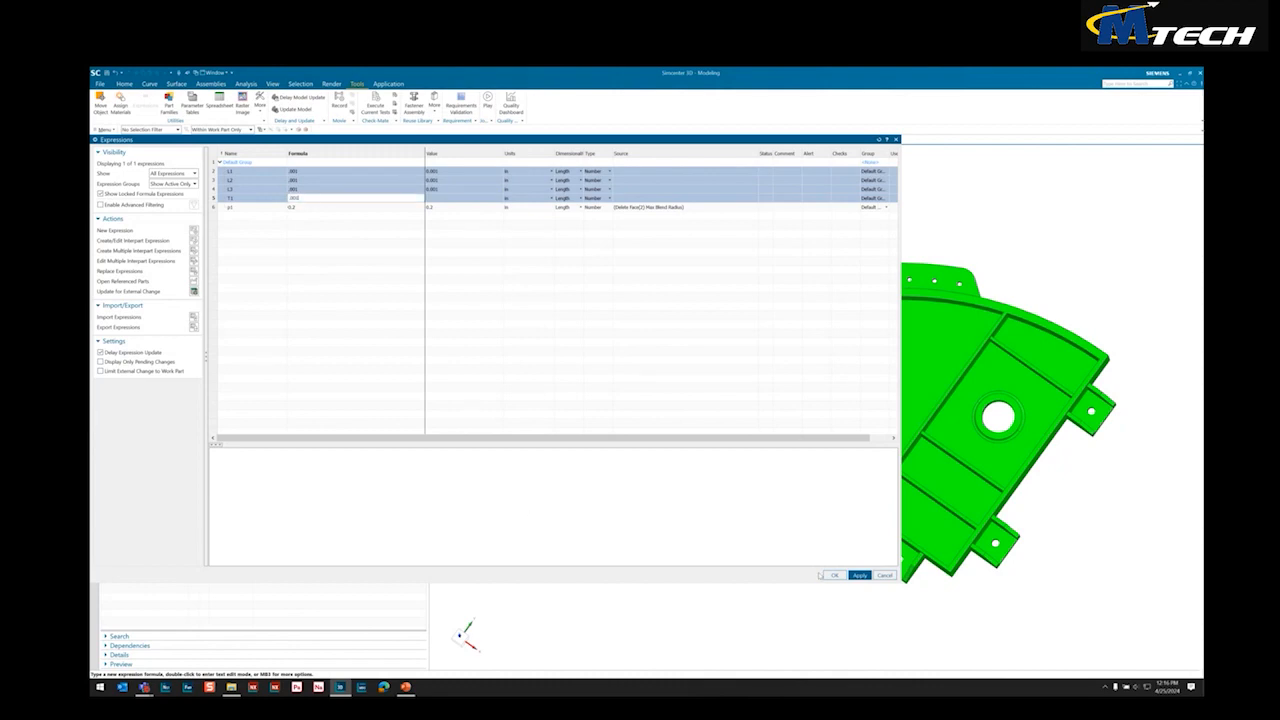
{"action": "left_click", "coordinate": [833, 575]}
Use Move Face on both sides of the short cross rib in the strip beside the stepped floor, with the distance formula L1
{"action": "middle_click_drag", "start_coordinate": [835, 256], "coordinate": [861, 264]}
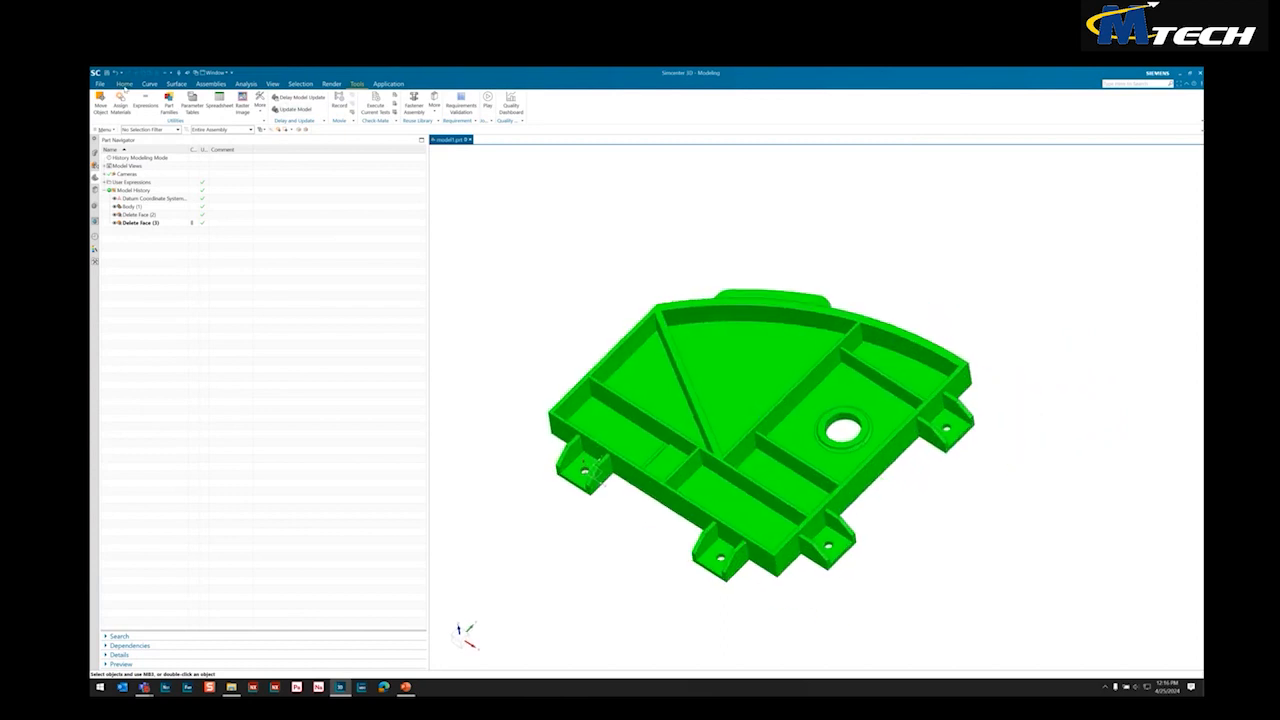
{"action": "left_click", "coordinate": [124, 84]}
{"action": "left_click", "coordinate": [368, 105]}
{"action": "left_click", "coordinate": [688, 473]}
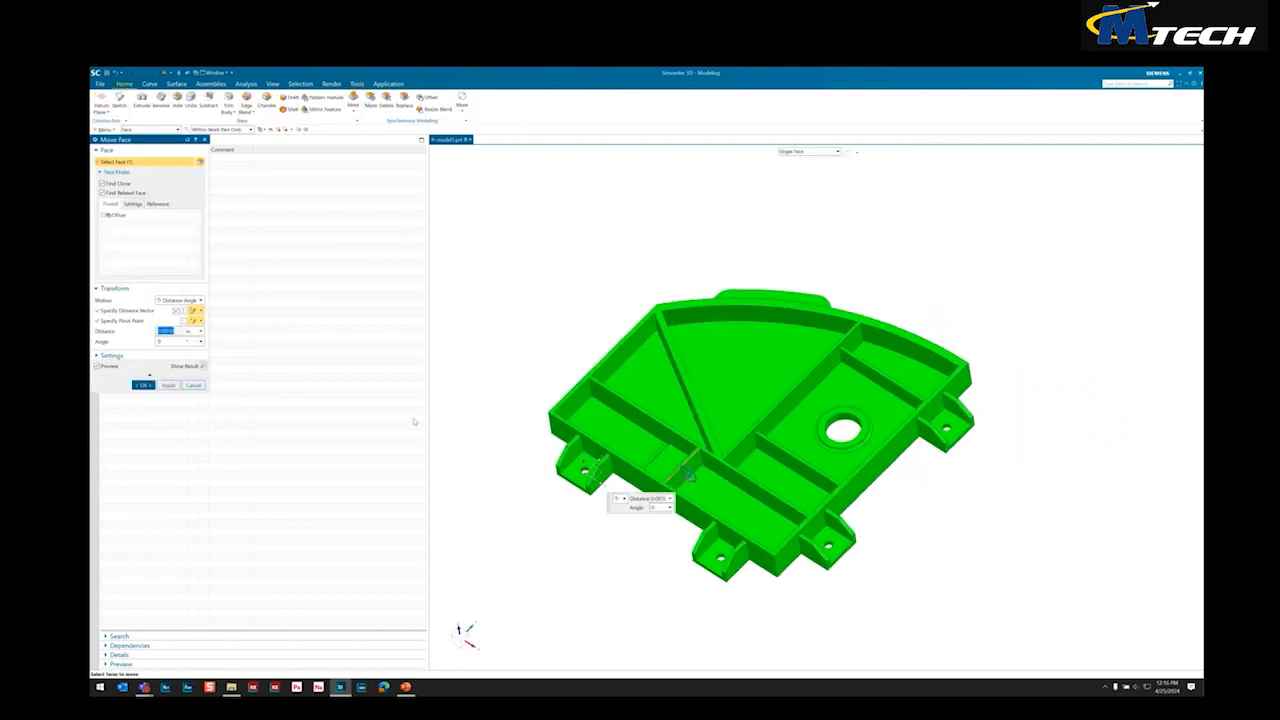
{"action": "scroll", "coordinate": [690, 565], "scroll_direction": "up", "scroll_amount": 6}
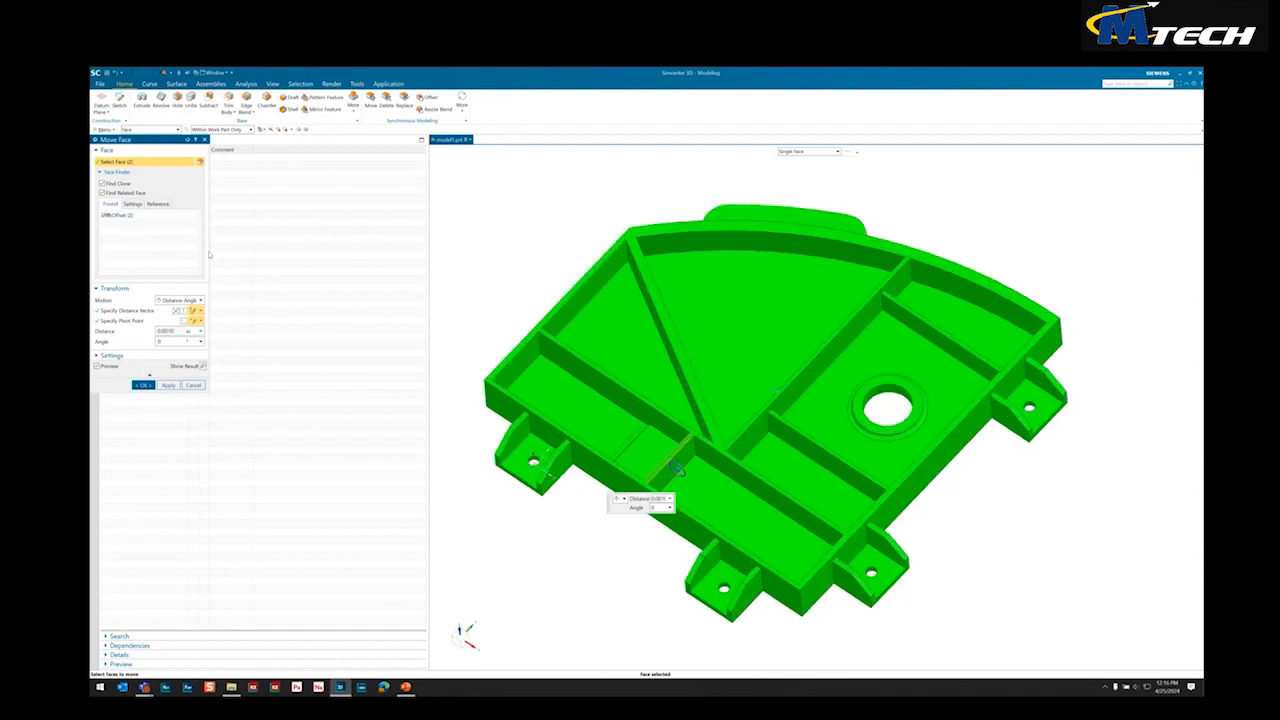
{"action": "scroll", "coordinate": [690, 370], "scroll_direction": "up", "scroll_amount": 4}
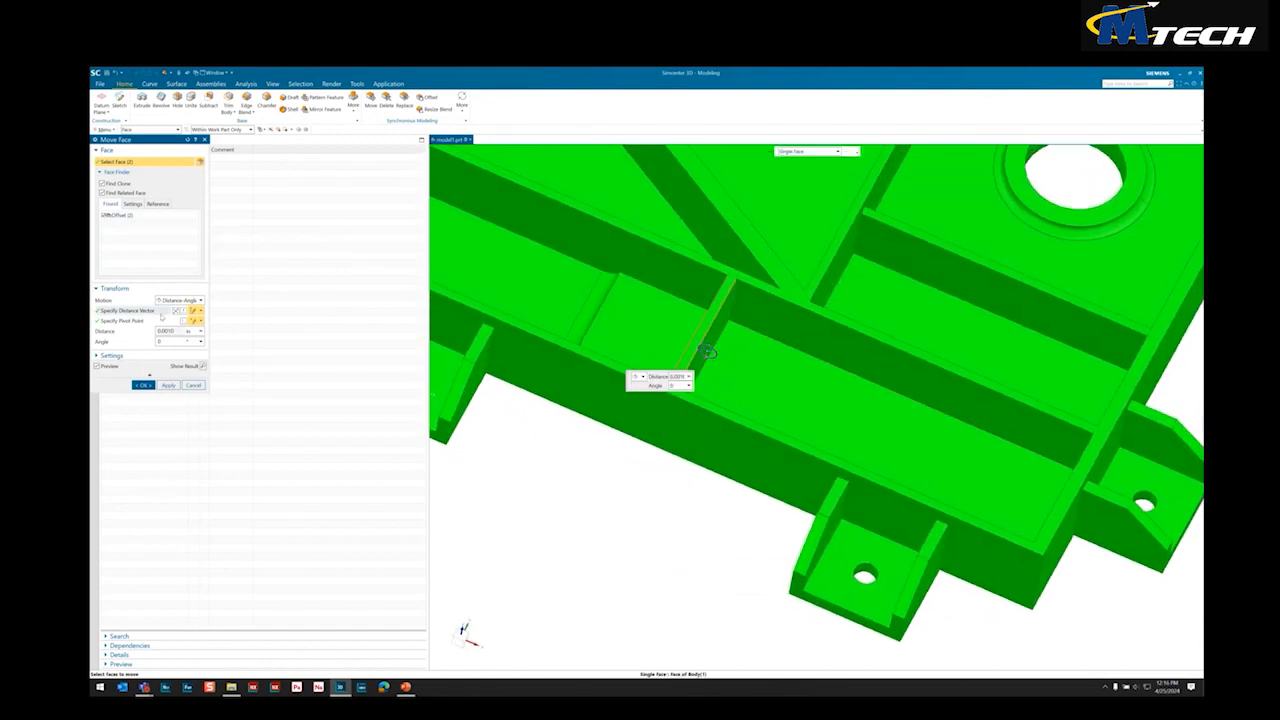
{"action": "left_click", "coordinate": [201, 332]}
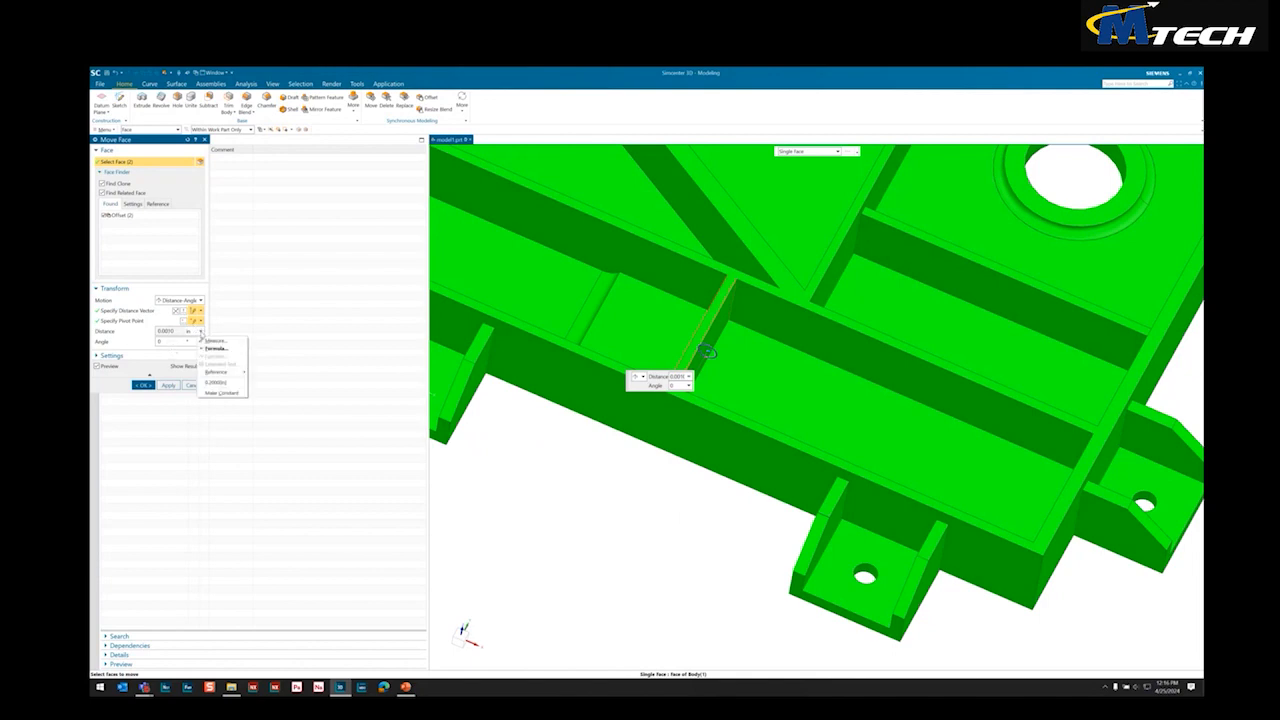
{"action": "left_click", "coordinate": [215, 348]}
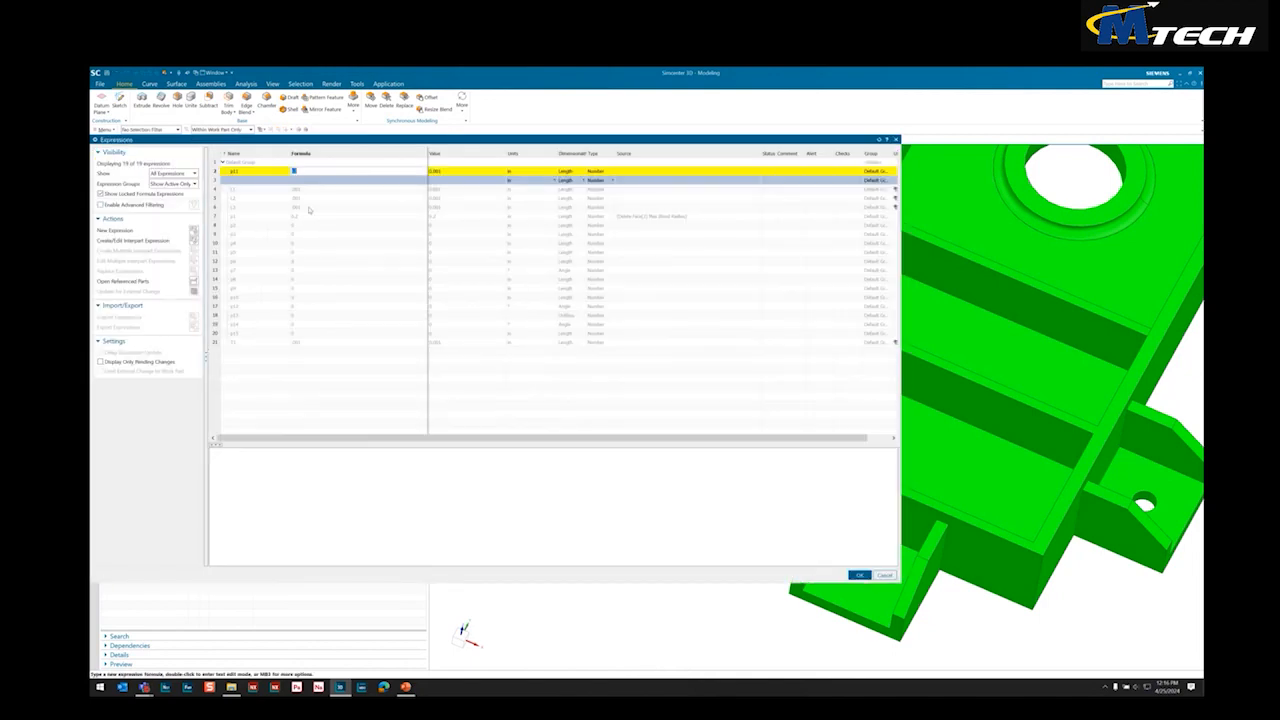
{"action": "type", "text": "1.0"}
{"action": "left_click", "coordinate": [859, 575]}
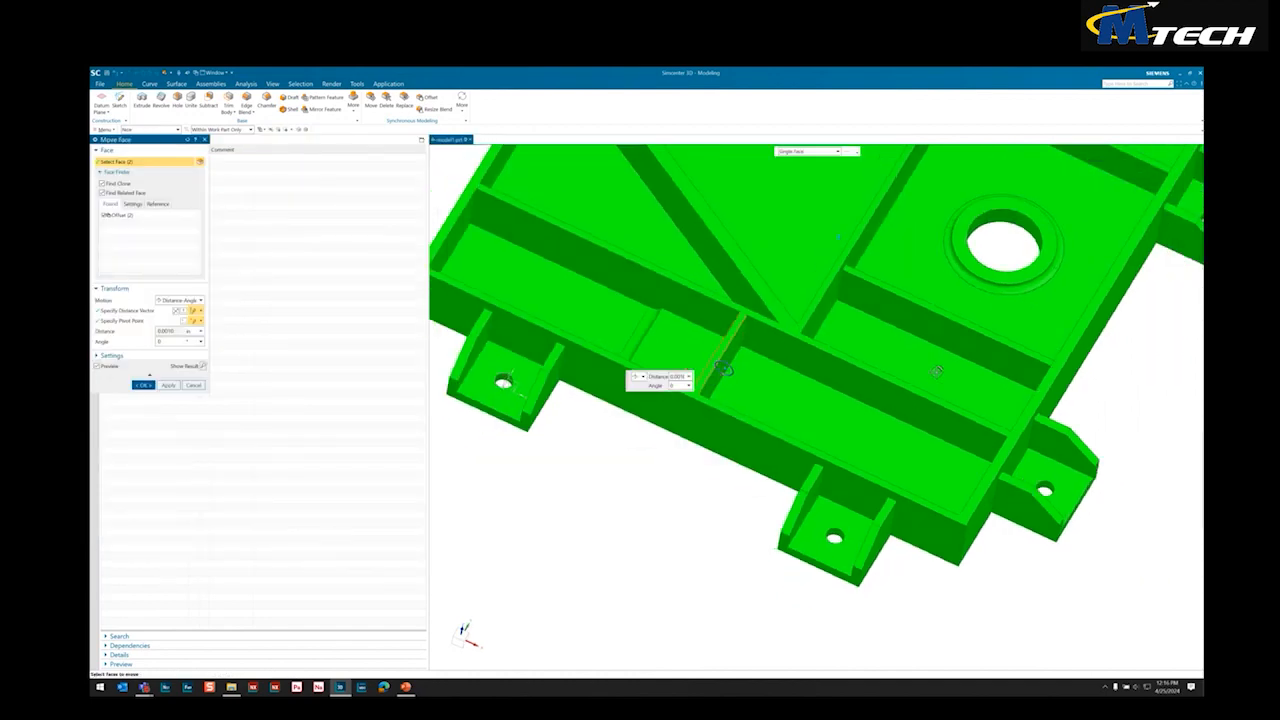
{"action": "left_click", "coordinate": [143, 385]}
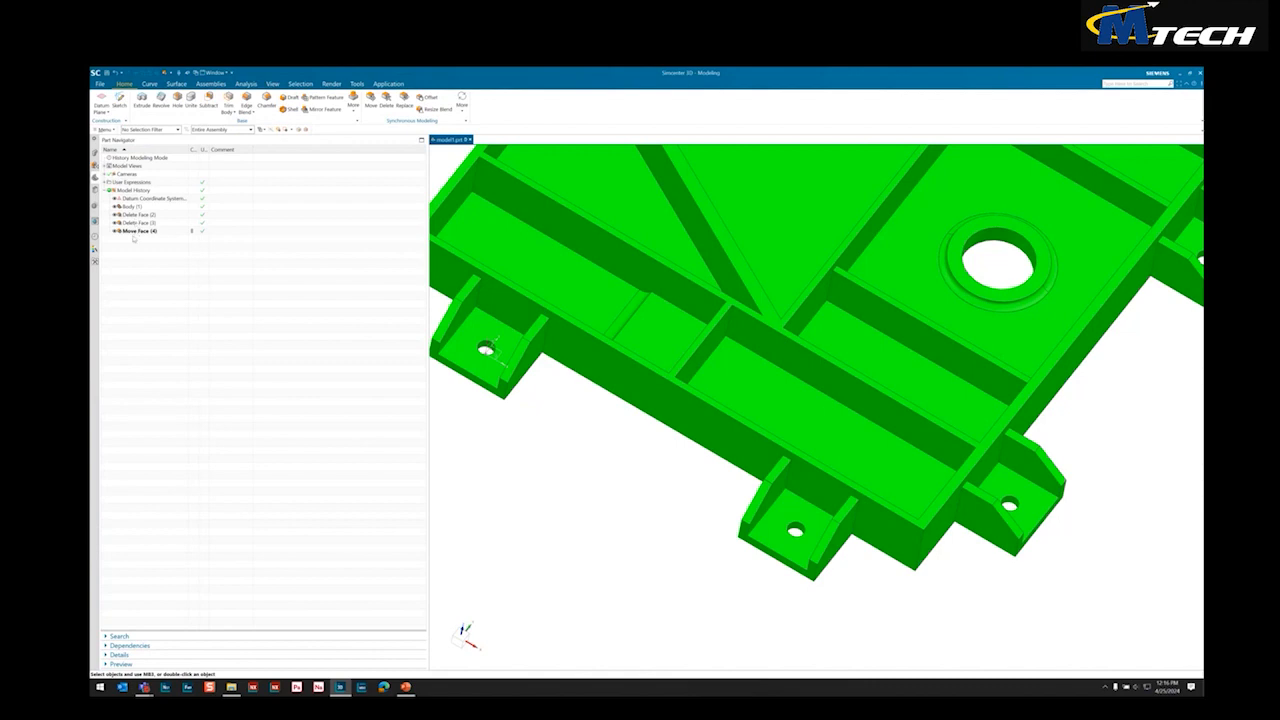
Use Move Face on both sides of the rib between the large hole and the narrow pocket, with the distance formula L2
{"action": "left_click", "coordinate": [370, 100]}
{"action": "middle_click_drag", "start_coordinate": [771, 351], "coordinate": [760, 356]}
{"action": "left_click", "coordinate": [757, 358]}
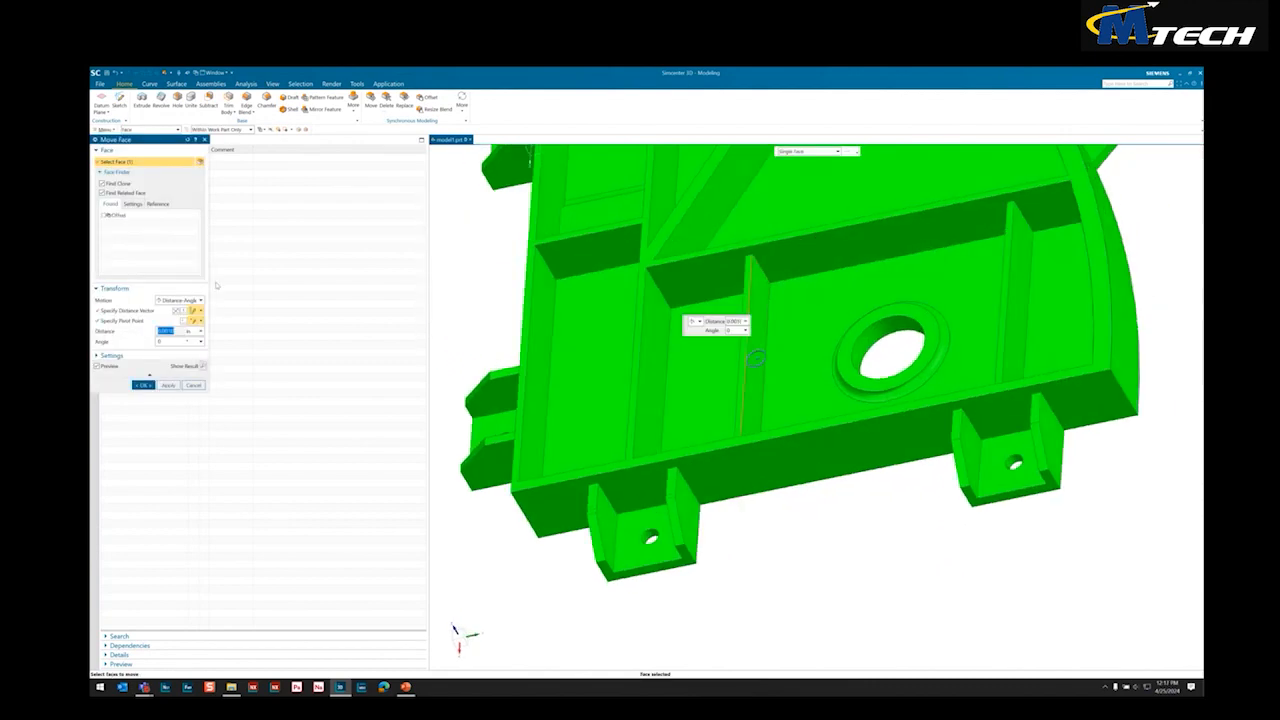
{"action": "left_click", "coordinate": [104, 215]}
{"action": "middle_click_drag", "start_coordinate": [706, 262], "coordinate": [797, 356]}
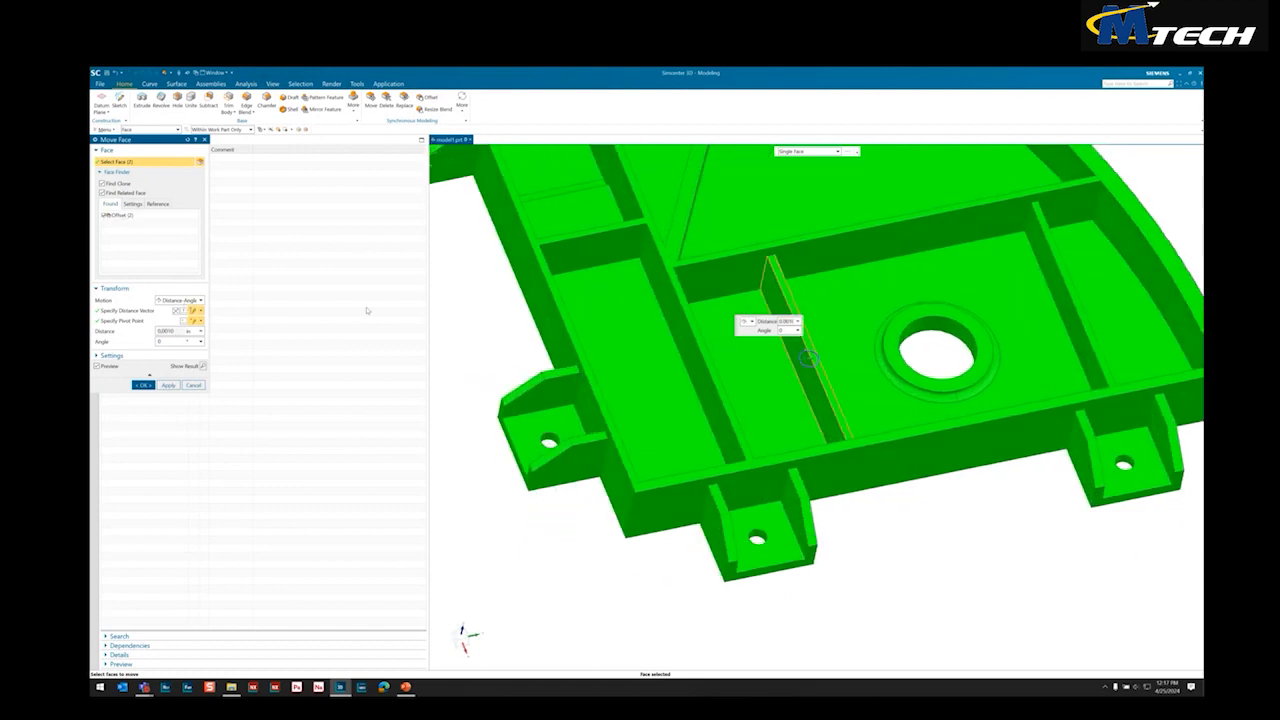
{"action": "left_click", "coordinate": [198, 330]}
{"action": "left_click", "coordinate": [212, 385]}
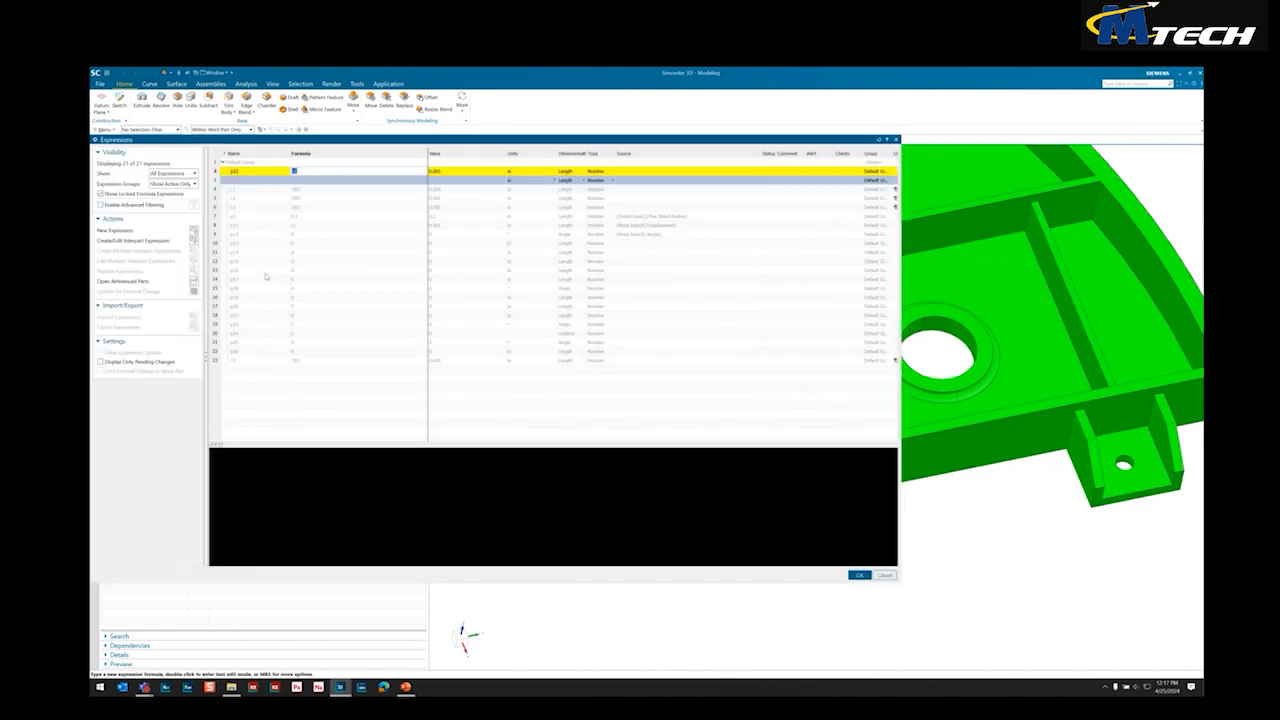
{"action": "type", "text": "L3"}
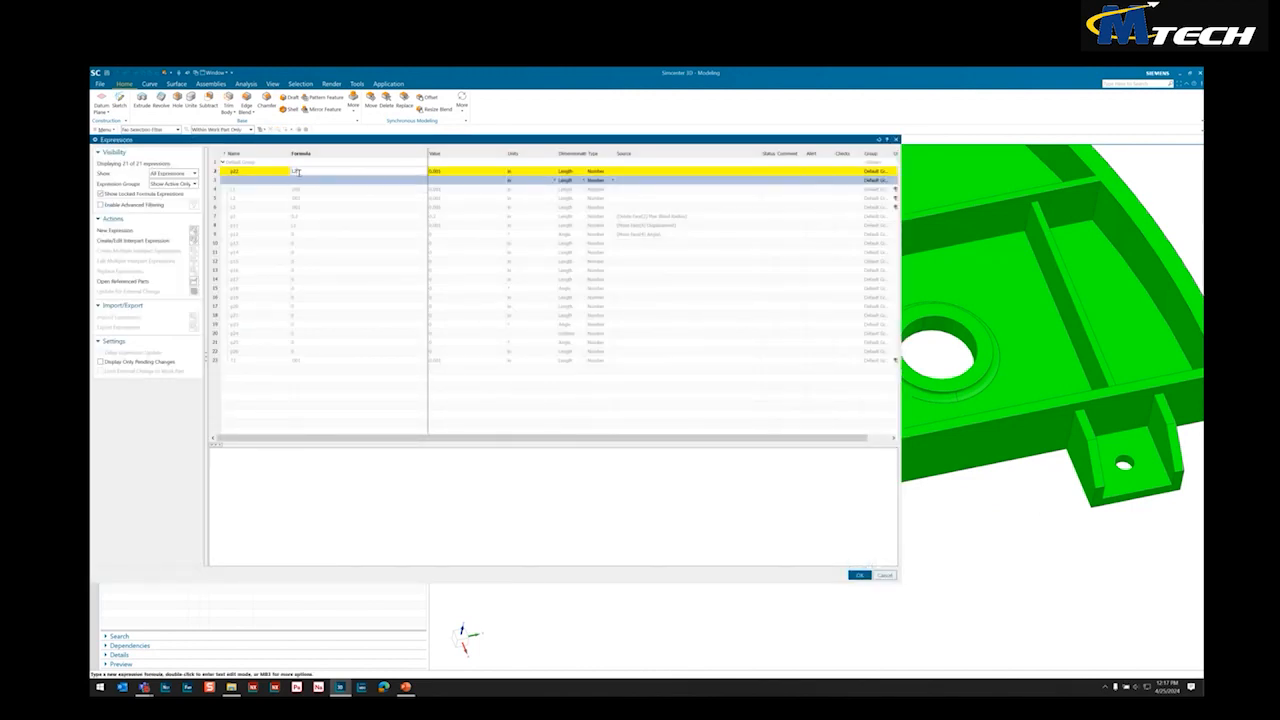
{"action": "left_click", "coordinate": [858, 574]}
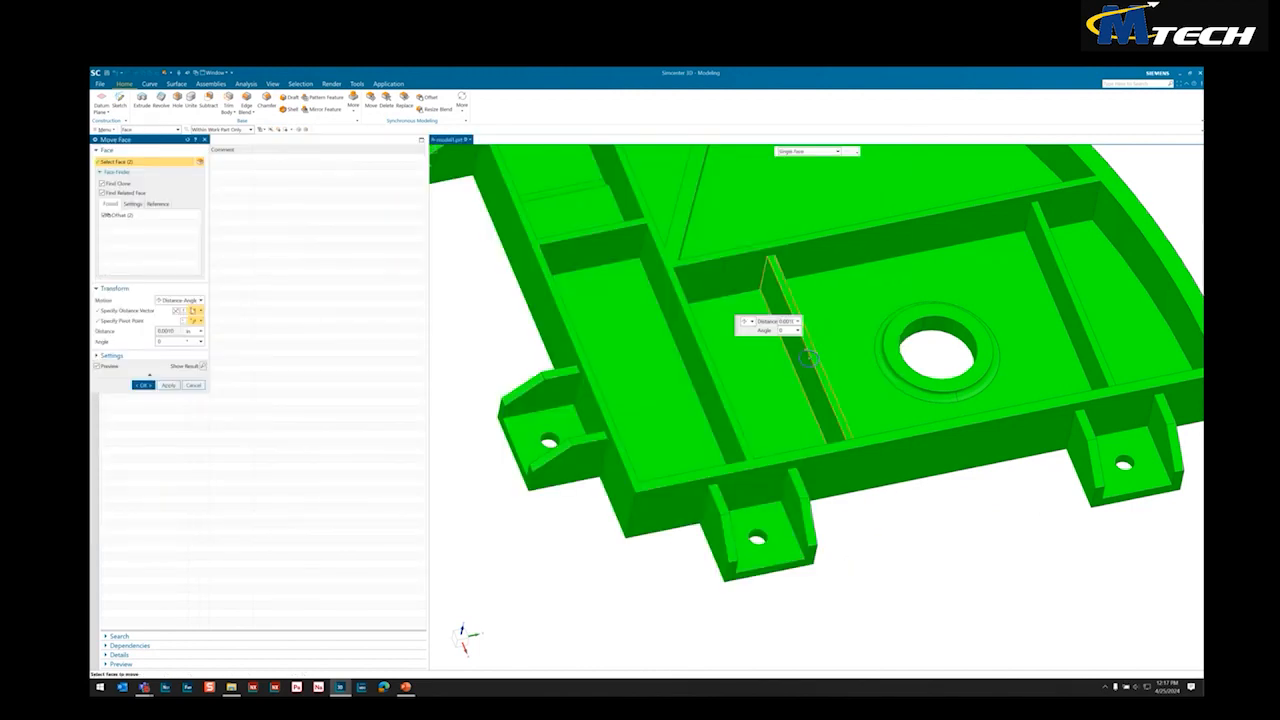
{"action": "left_click", "coordinate": [143, 385]}
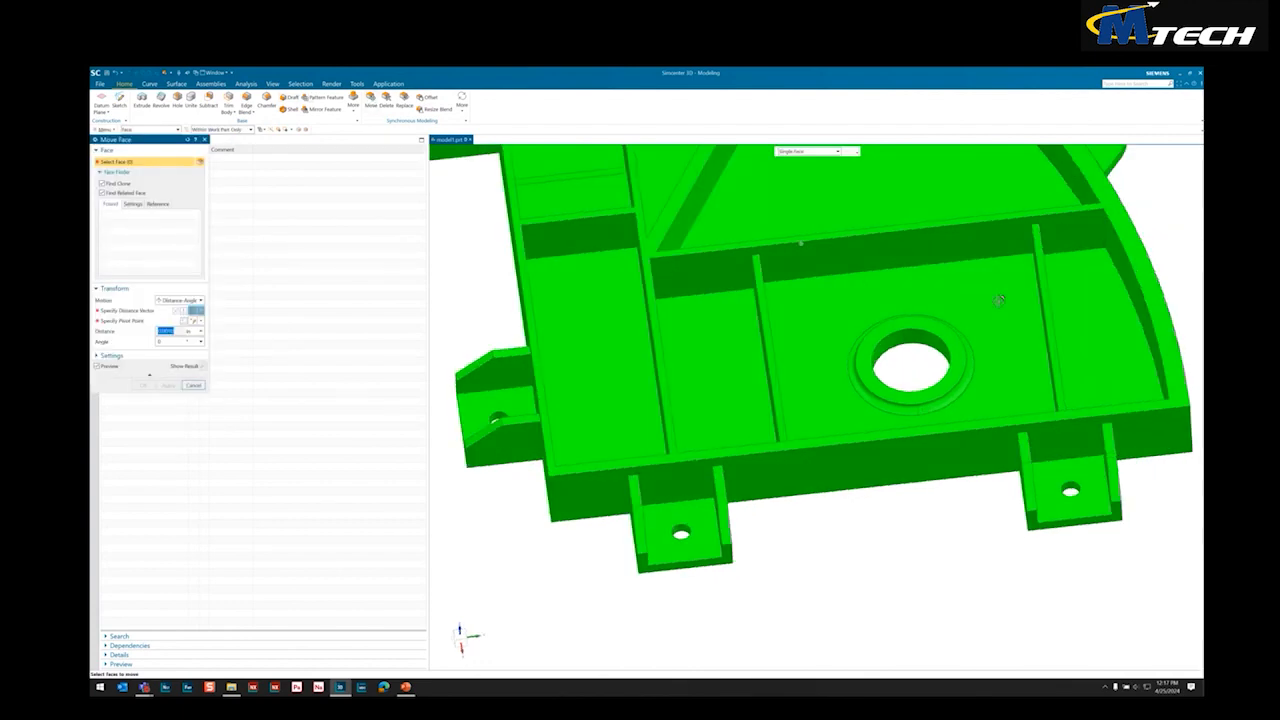
Use Move Face on both sides of the rib between the large hole and the curved wall, with the distance formula L3
{"action": "middle_click_drag", "start_coordinate": [640, 320], "coordinate": [604, 304]}
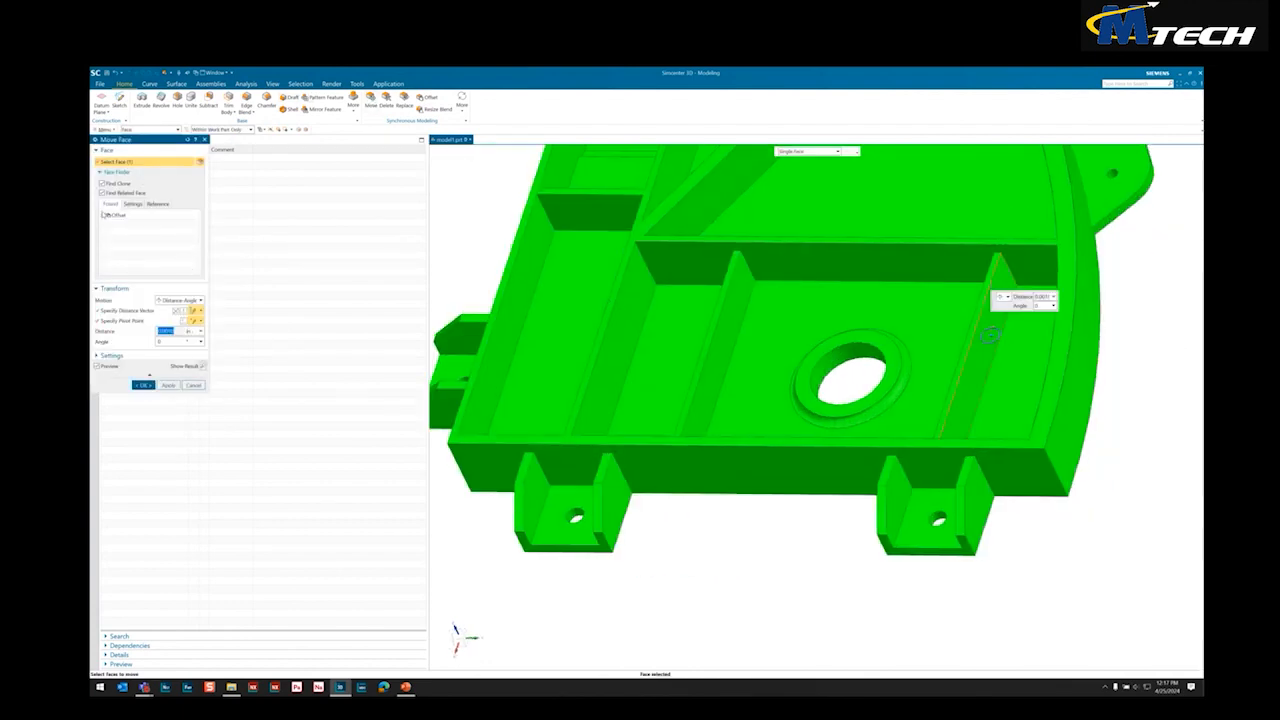
{"action": "left_click", "coordinate": [104, 216]}
{"action": "left_click", "coordinate": [204, 335]}
{"action": "left_click", "coordinate": [217, 346]}
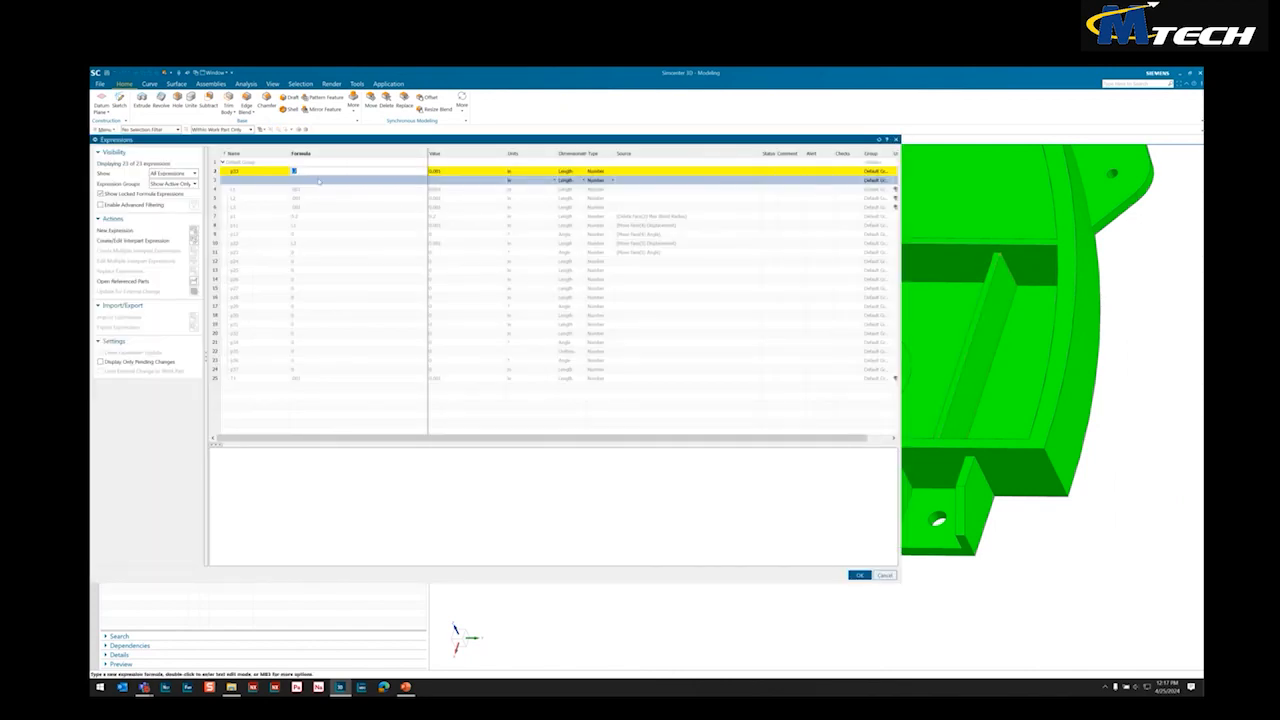
{"action": "type", "text": "L3"}
{"action": "key", "text": "Return"}
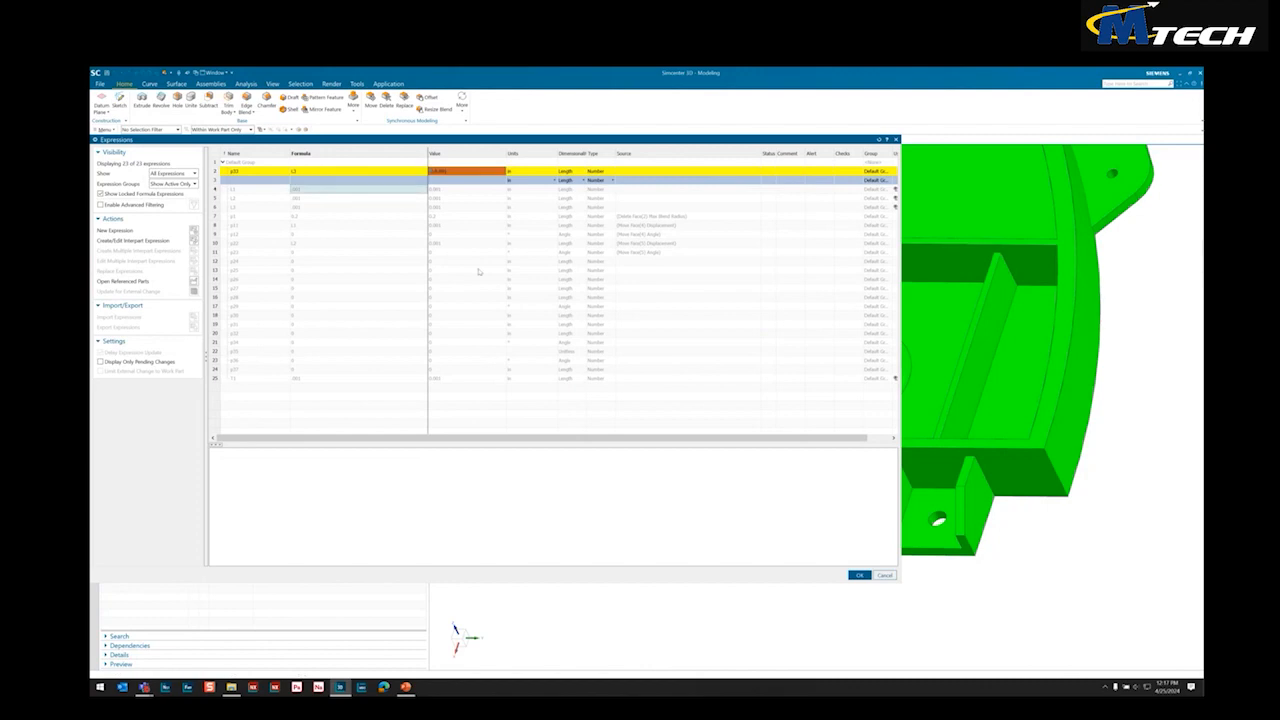
{"action": "left_click", "coordinate": [859, 575]}
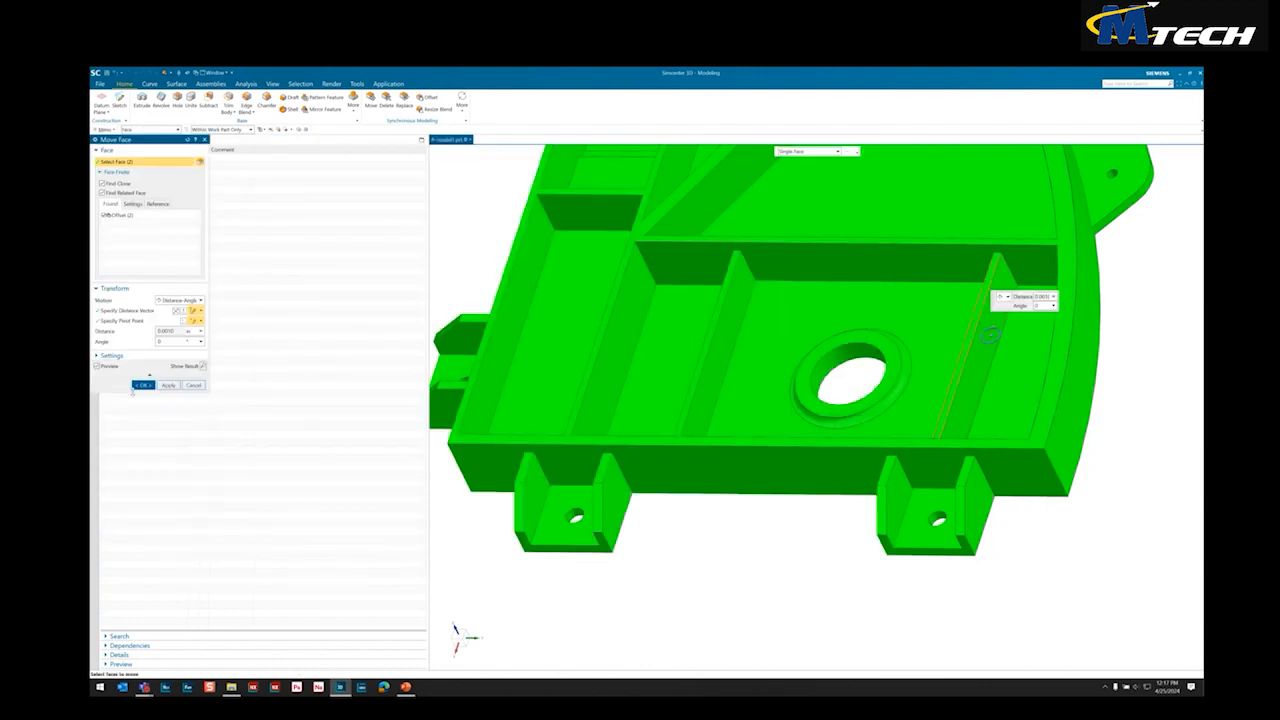
{"action": "left_click", "coordinate": [148, 387]}
Examine the whole fitting from its ribbed side and its flat back, focusing on the floor thickness between the ribs
{"action": "middle_click_drag", "start_coordinate": [735, 306], "coordinate": [764, 421]}
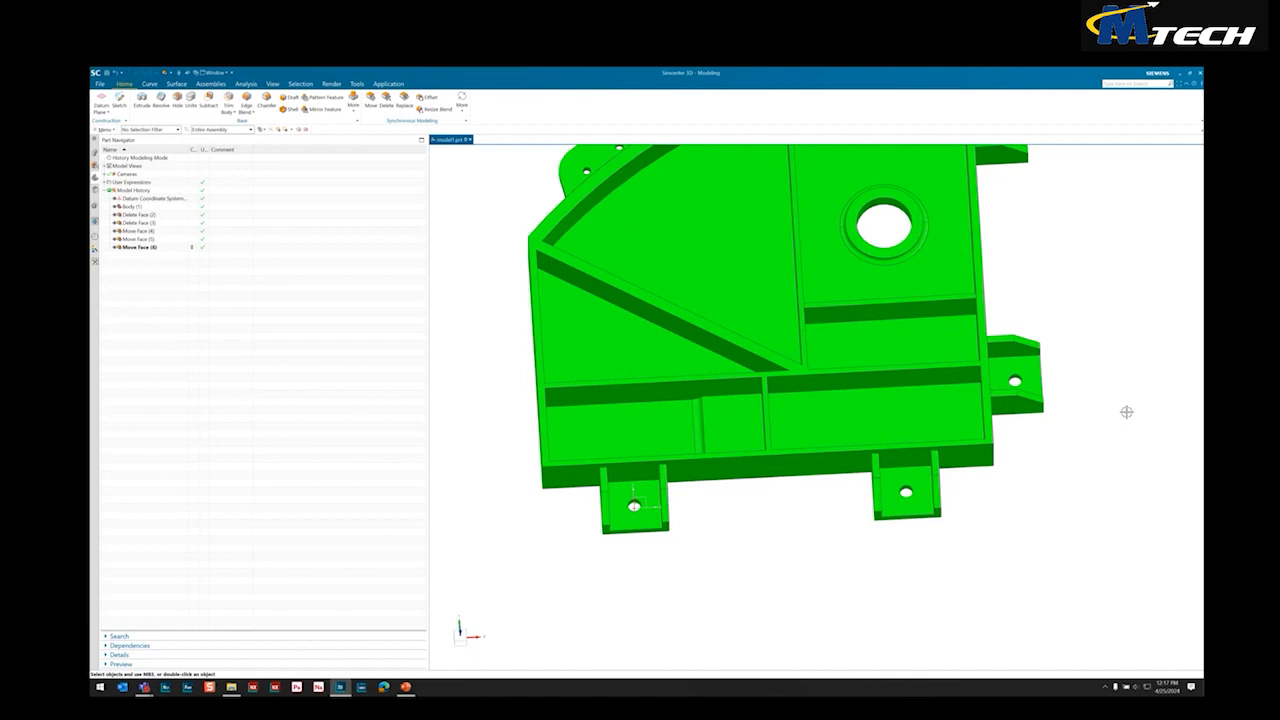
{"action": "key", "text": "ctrl+f"}
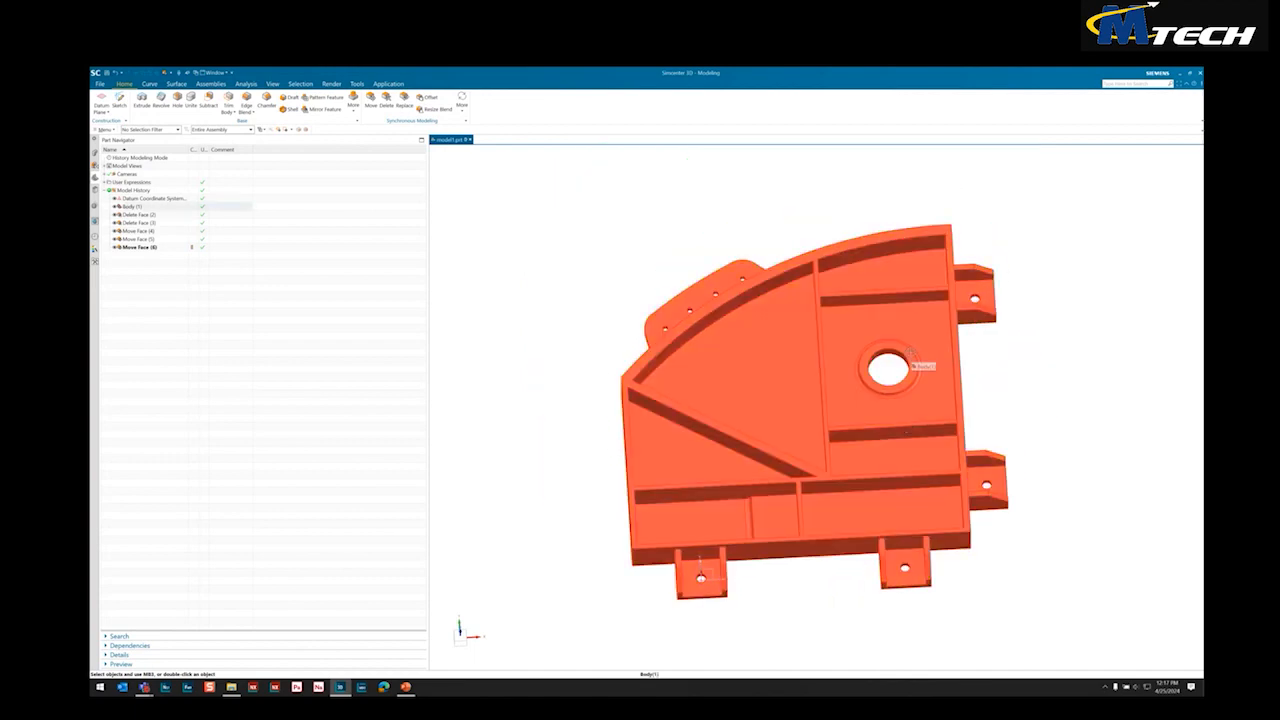
{"action": "left_click", "coordinate": [910, 360]}
{"action": "middle_click_drag", "start_coordinate": [1098, 380], "coordinate": [1043, 366]}
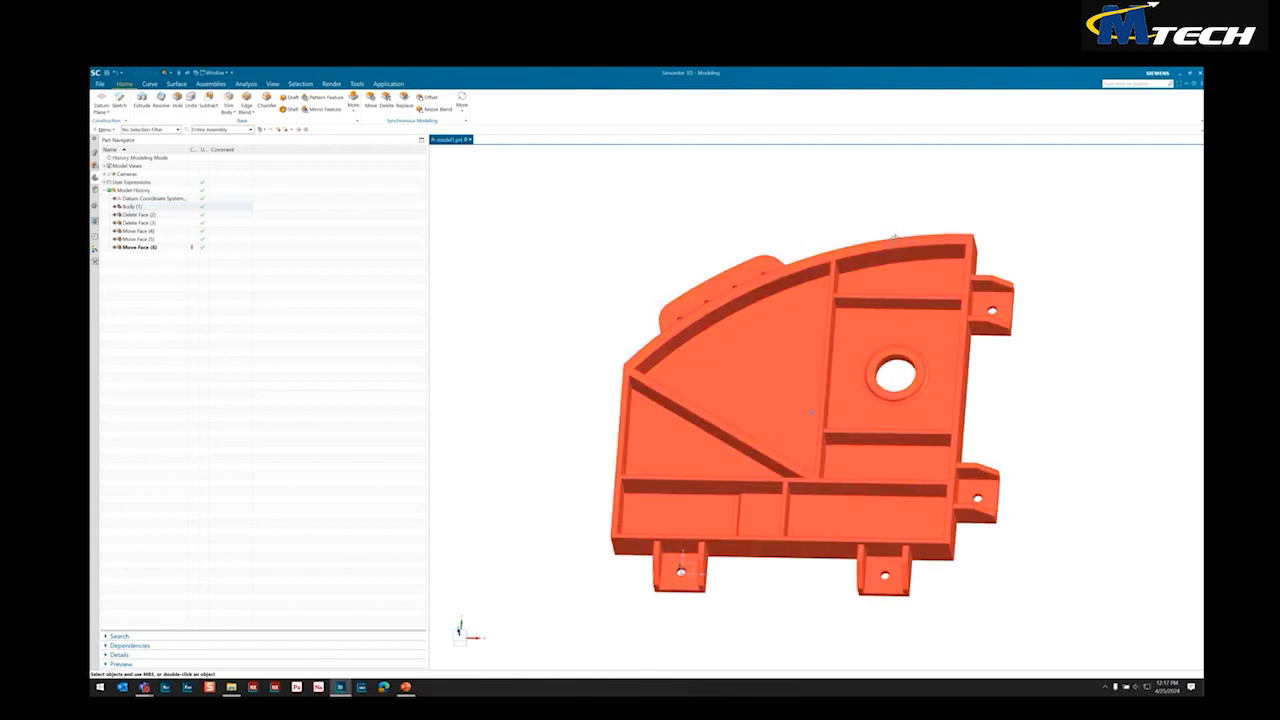
{"action": "middle_click_drag", "start_coordinate": [905, 285], "coordinate": [957, 315]}
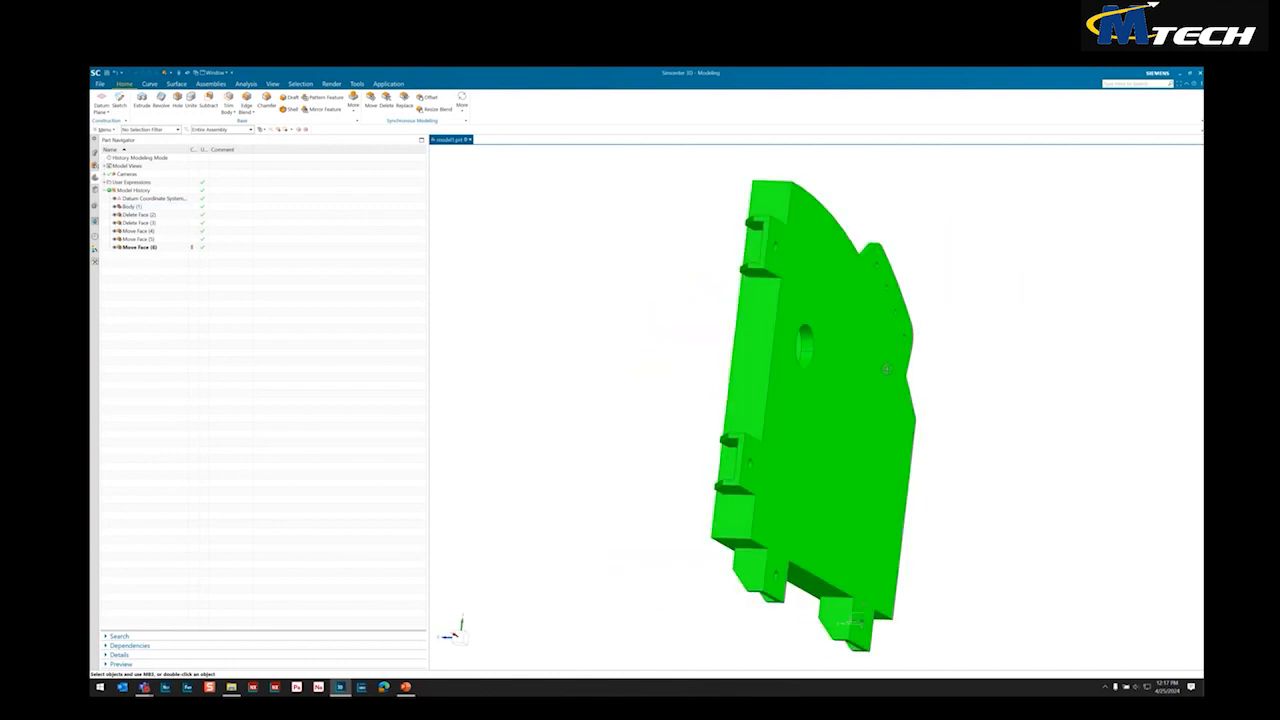
{"action": "middle_click_drag", "start_coordinate": [953, 373], "coordinate": [698, 313]}
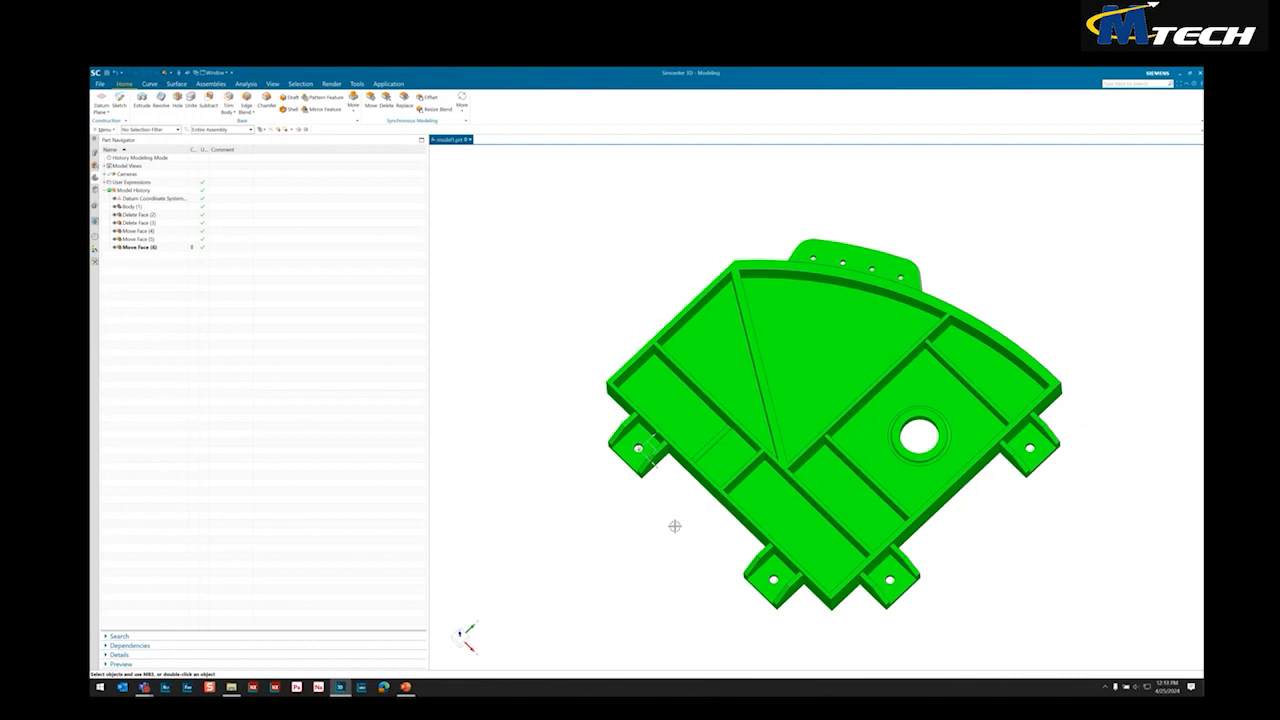
{"action": "middle_click_drag", "start_coordinate": [675, 526], "coordinate": [559, 506]}
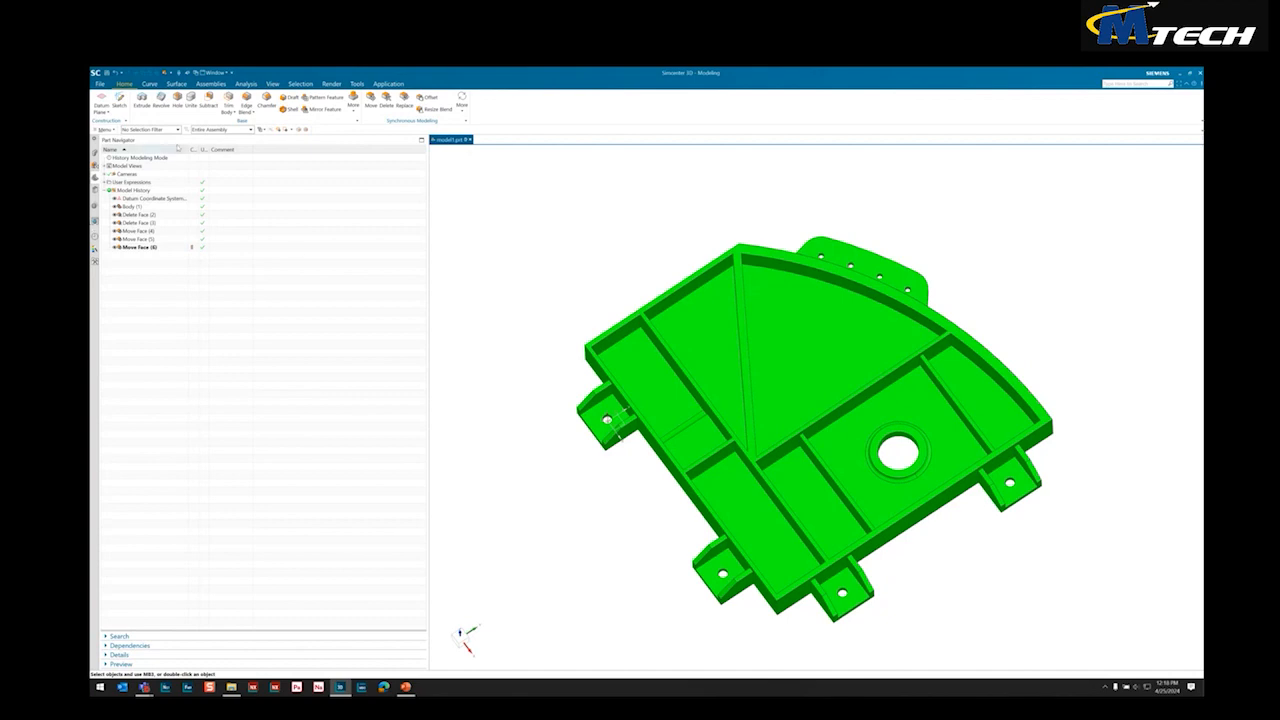
Start an Offset Region and select the eight floor faces of the pockets between the ribs, including the stepped floor
{"action": "left_click", "coordinate": [425, 97]}
{"action": "left_click", "coordinate": [813, 322]}
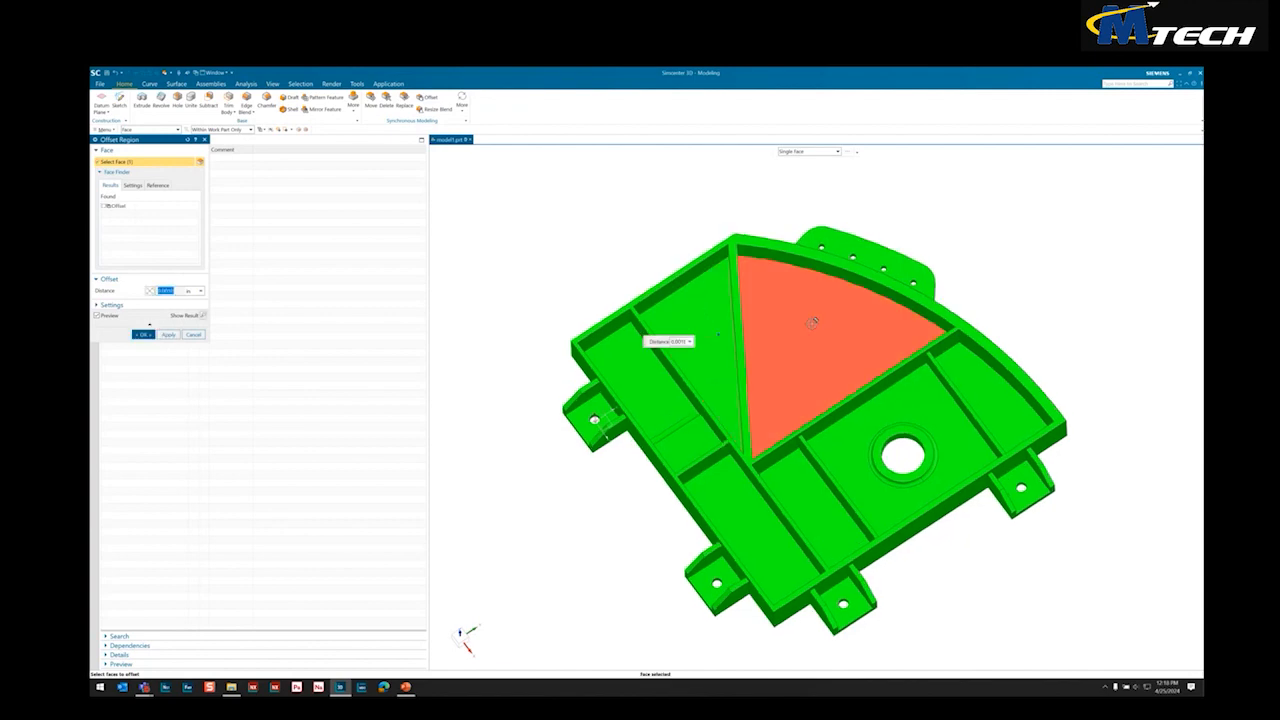
{"action": "left_click", "coordinate": [813, 322]}
{"action": "left_click", "coordinate": [650, 385]}
{"action": "left_click", "coordinate": [690, 442]}
{"action": "left_click", "coordinate": [731, 509]}
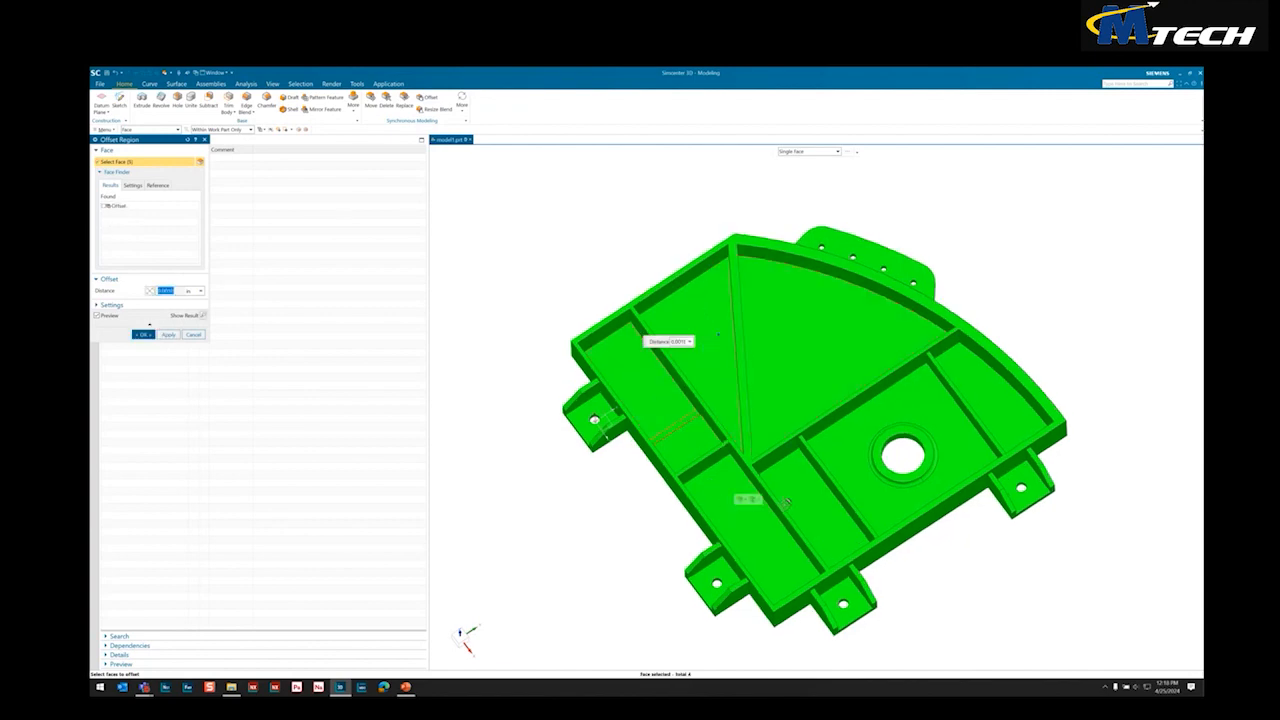
{"action": "left_click", "coordinate": [790, 505]}
{"action": "left_click", "coordinate": [985, 400]}
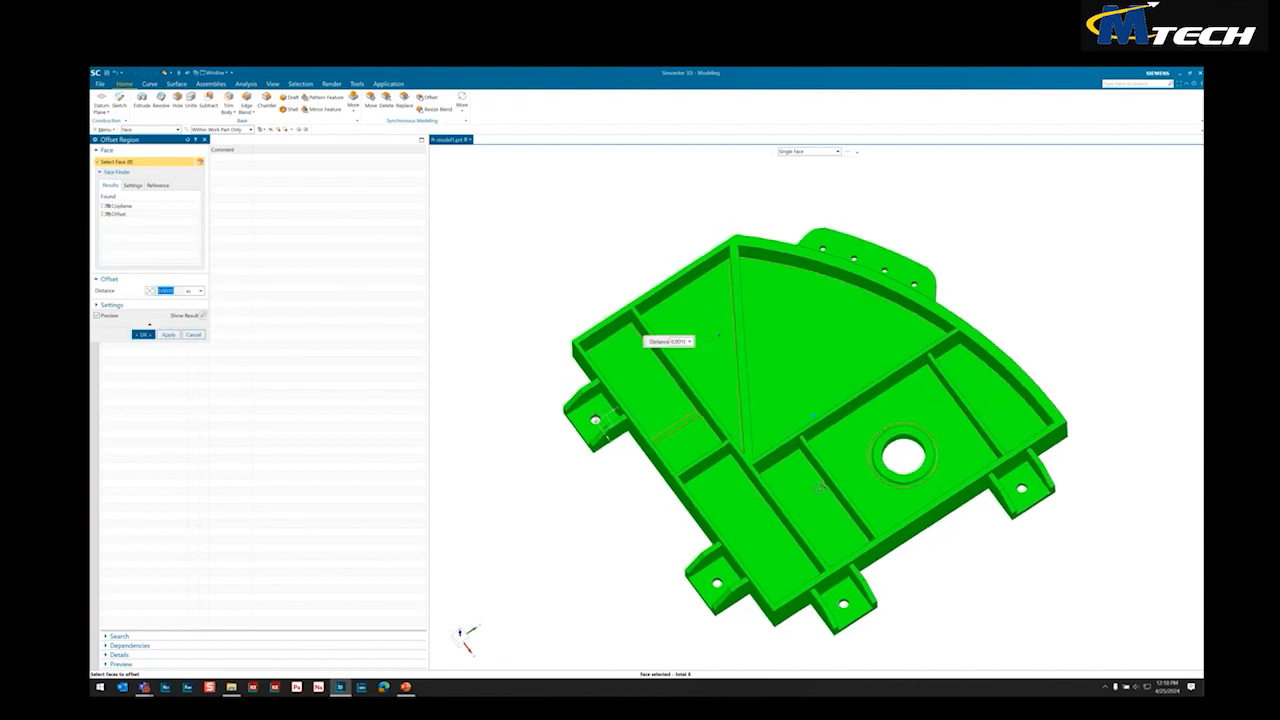
{"action": "middle_click_drag", "start_coordinate": [720, 478], "coordinate": [757, 356]}
{"action": "scroll", "coordinate": [686, 348], "scroll_direction": "up", "scroll_amount": 3}
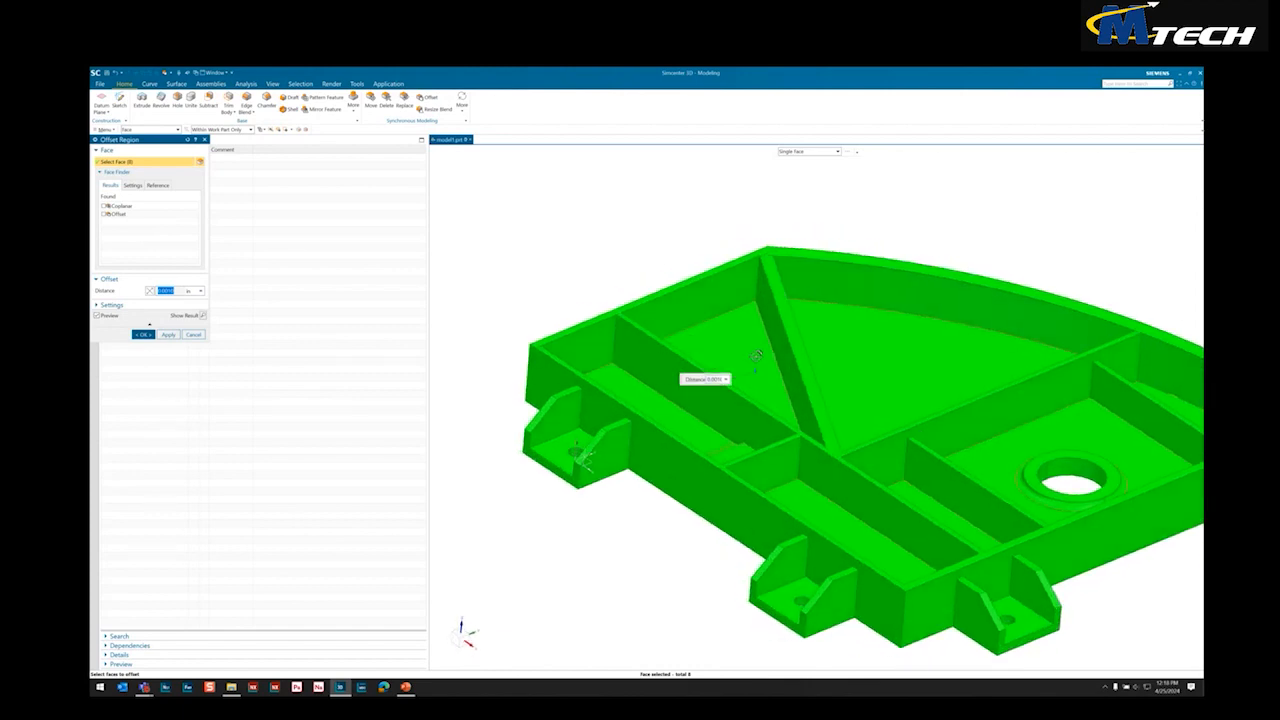
Set the Offset Region distance by formula to the floor thickness expression and apply the offset to the eight selected pocket floors
{"action": "left_click", "coordinate": [150, 291]}
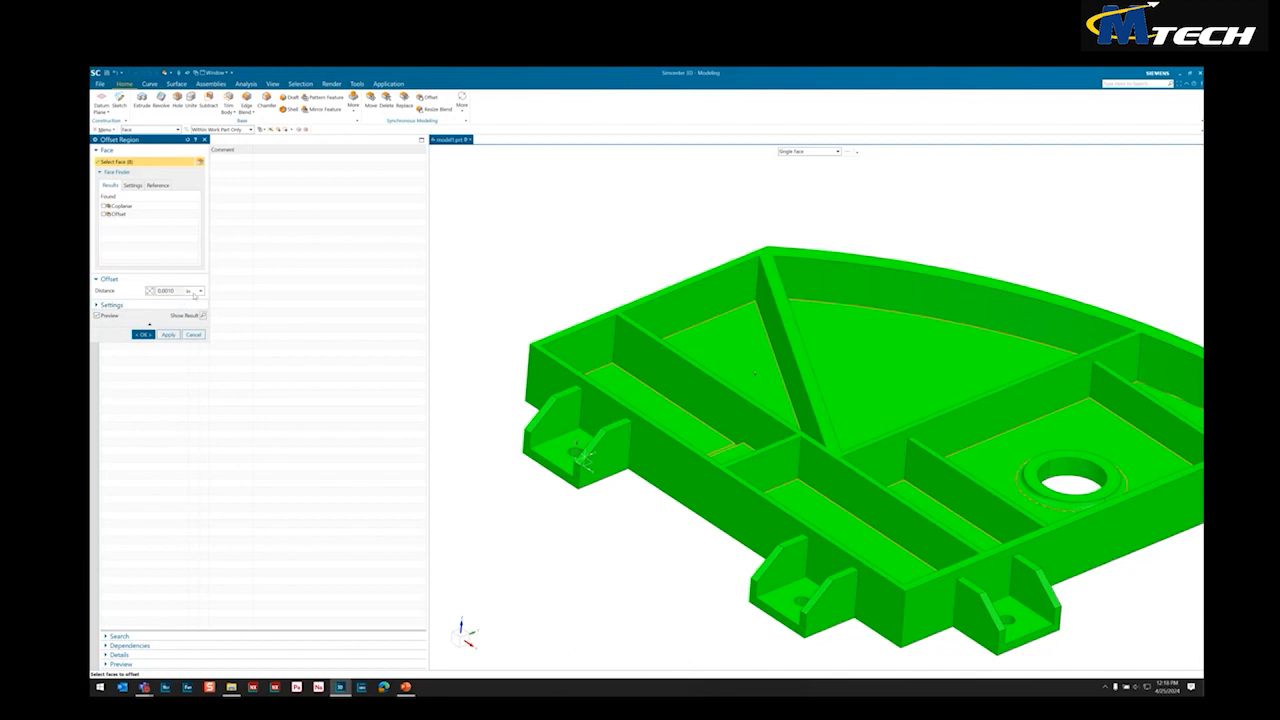
{"action": "left_click", "coordinate": [200, 291]}
{"action": "left_click", "coordinate": [228, 298]}
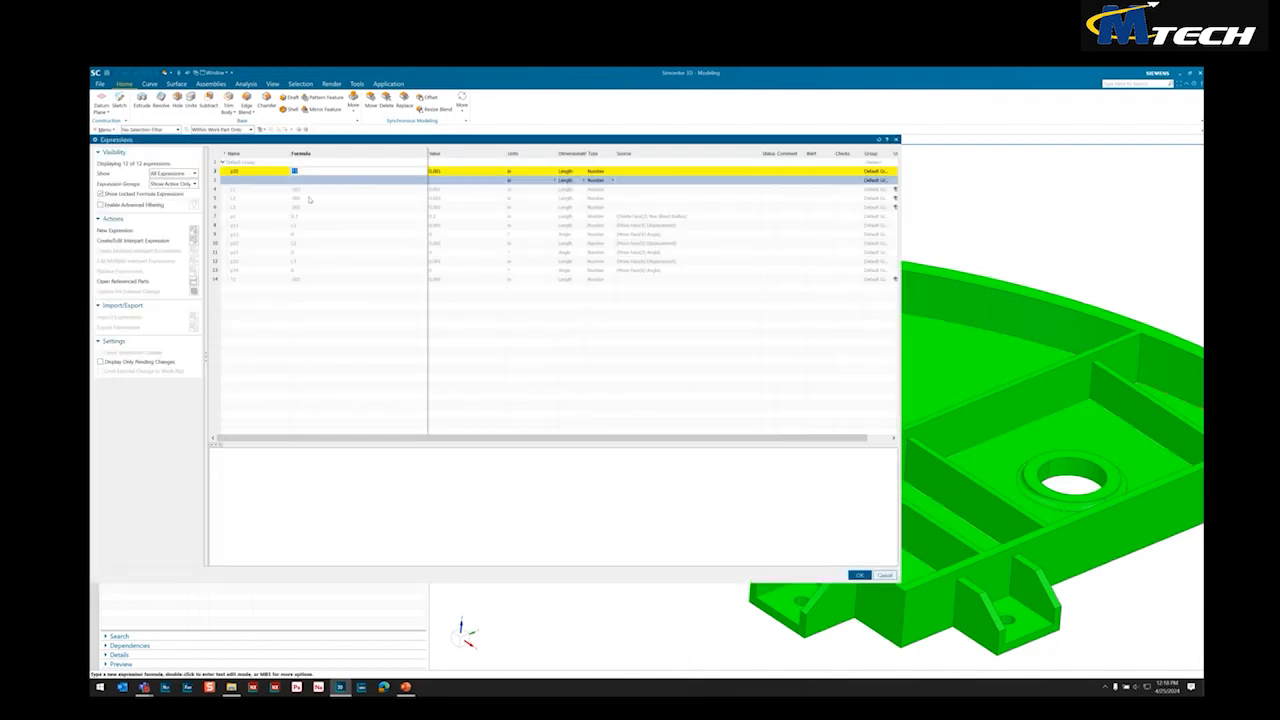
{"action": "left_click", "coordinate": [868, 577]}
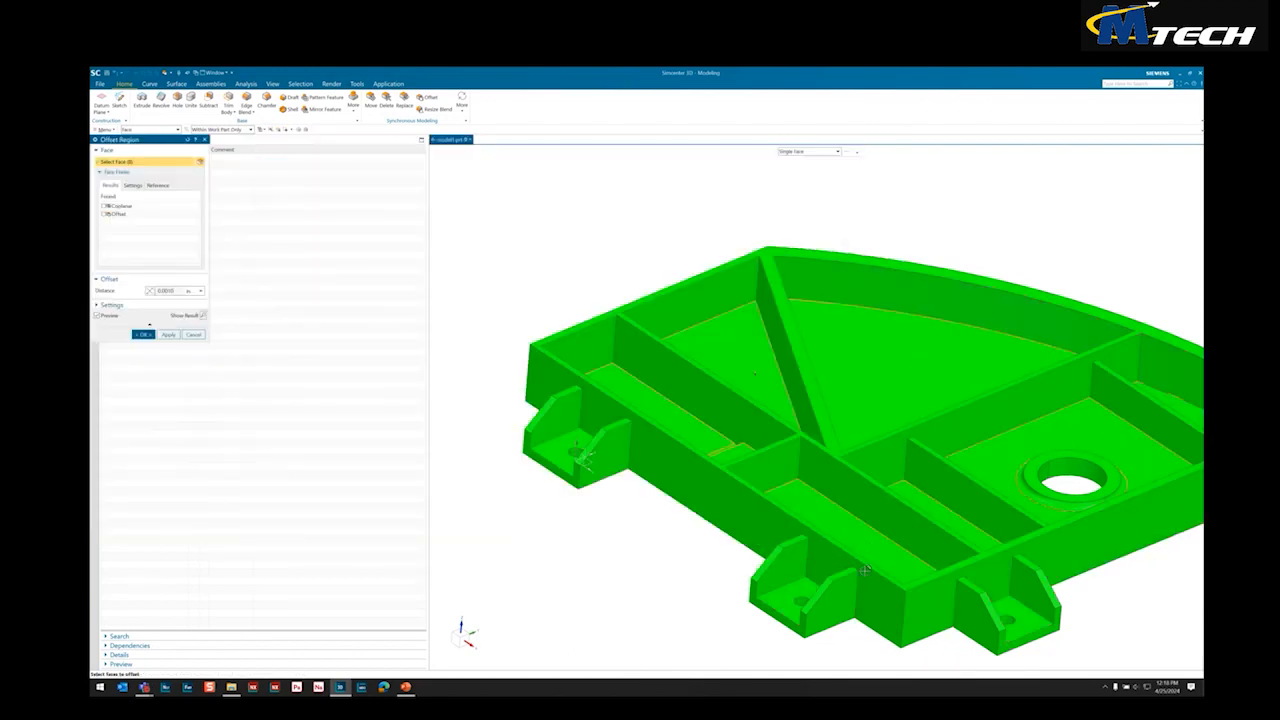
{"action": "scroll", "coordinate": [800, 550], "scroll_direction": "up", "scroll_amount": 10}
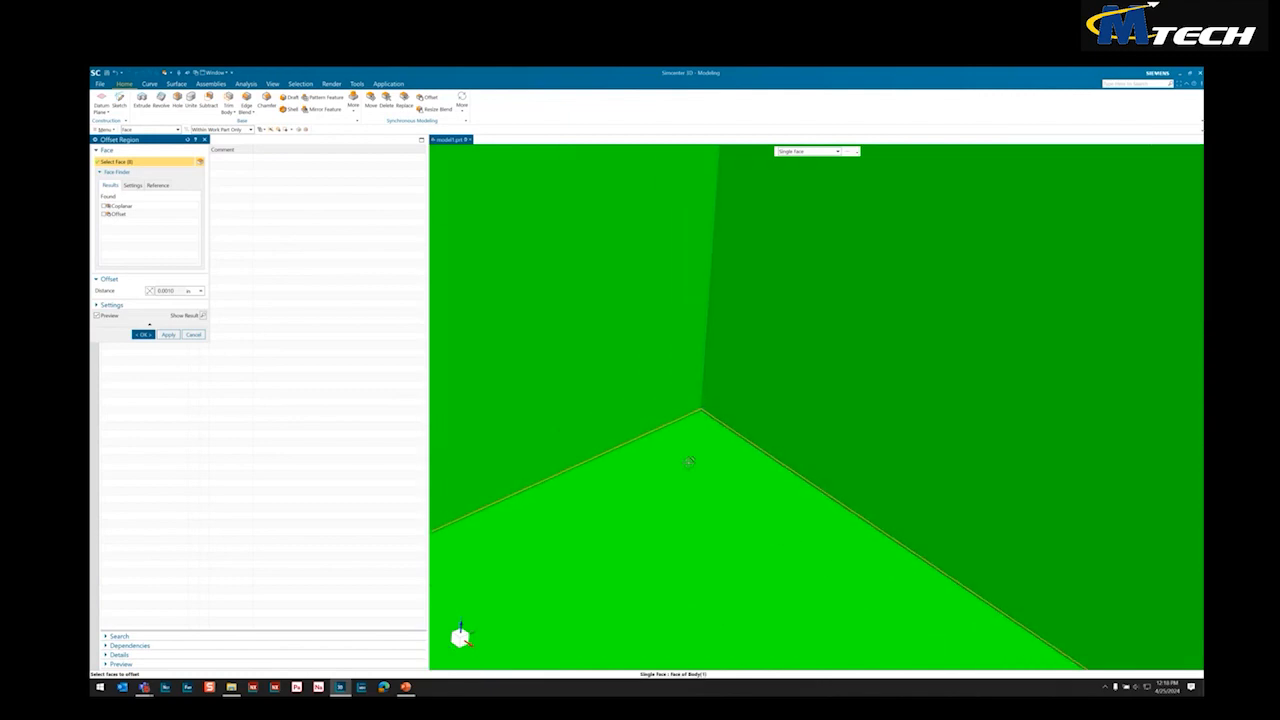
{"action": "scroll", "coordinate": [689, 461], "scroll_direction": "down", "scroll_amount": 10}
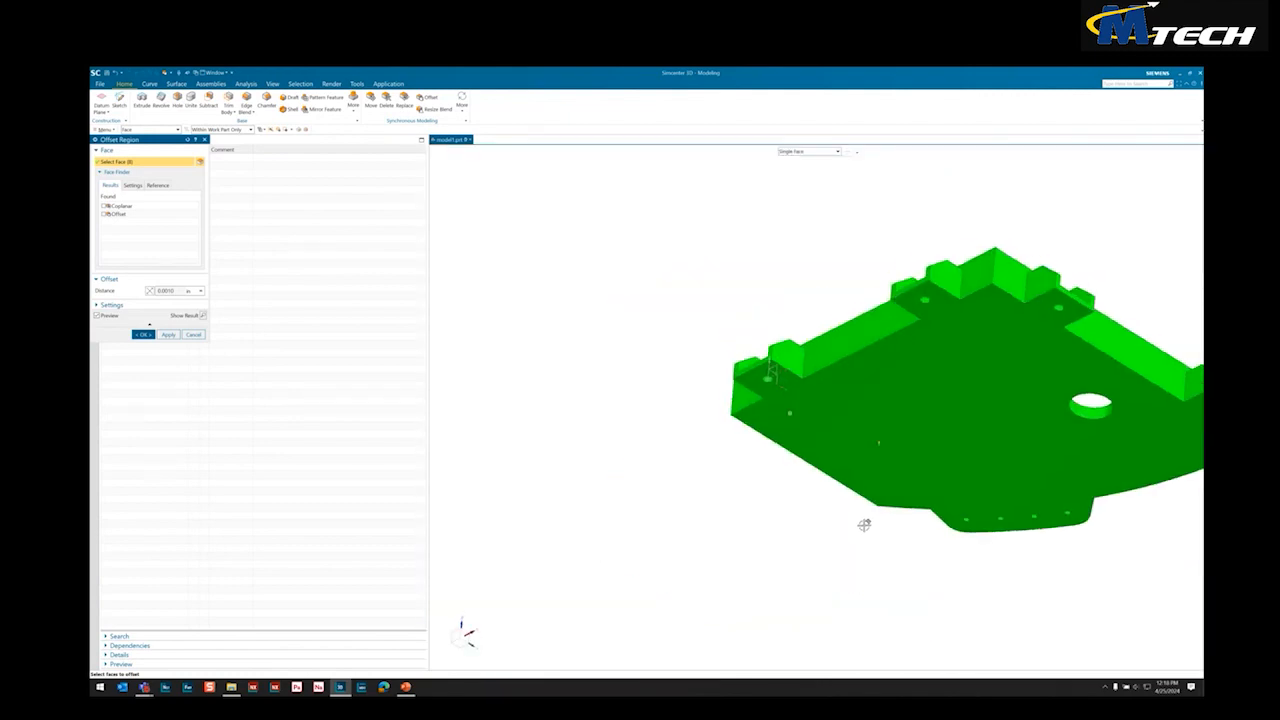
{"action": "middle_click_drag", "start_coordinate": [864, 525], "coordinate": [730, 543]}
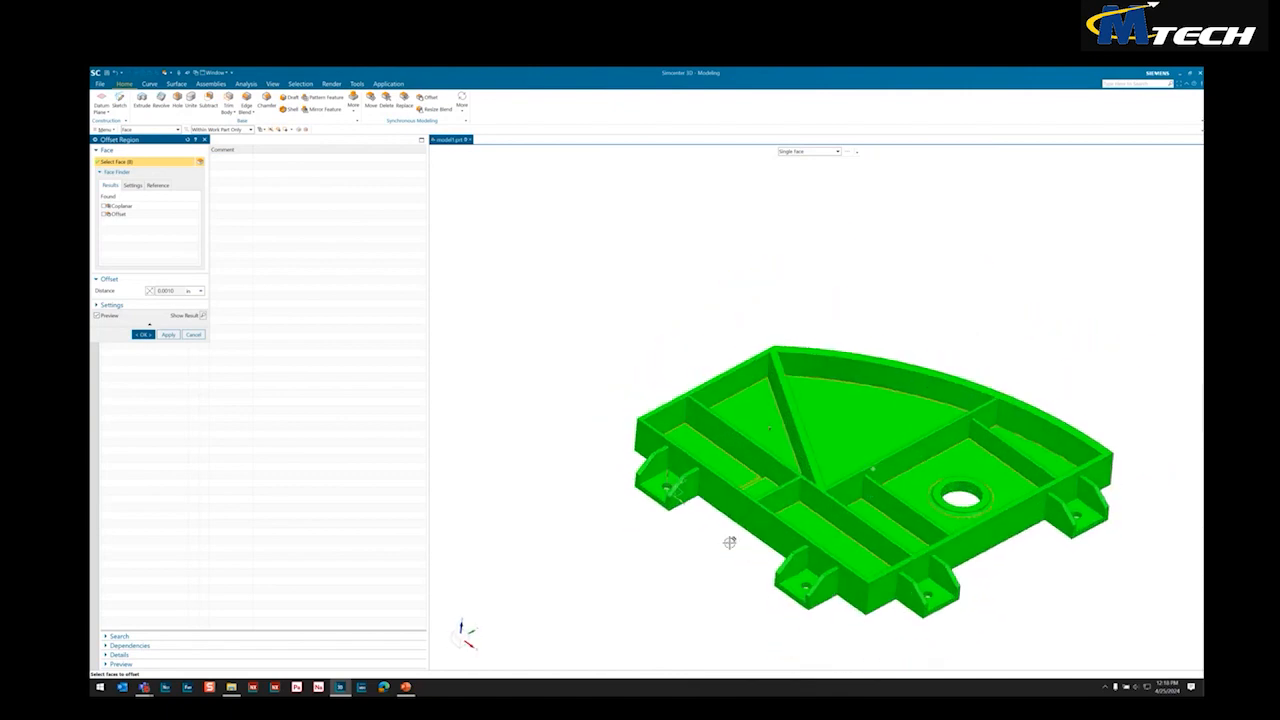
{"action": "middle_click_drag", "start_coordinate": [478, 321], "coordinate": [548, 337]}
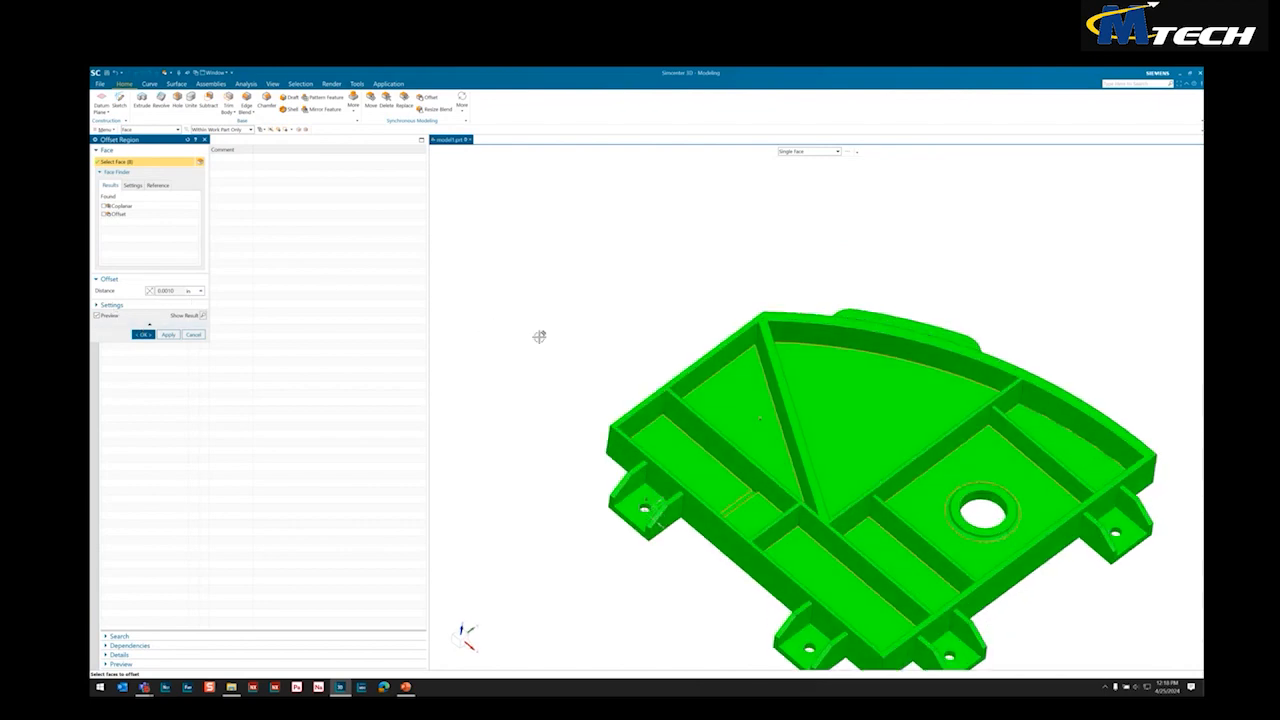
{"action": "middle_click_drag", "start_coordinate": [803, 423], "coordinate": [739, 351], "text": "shift"}
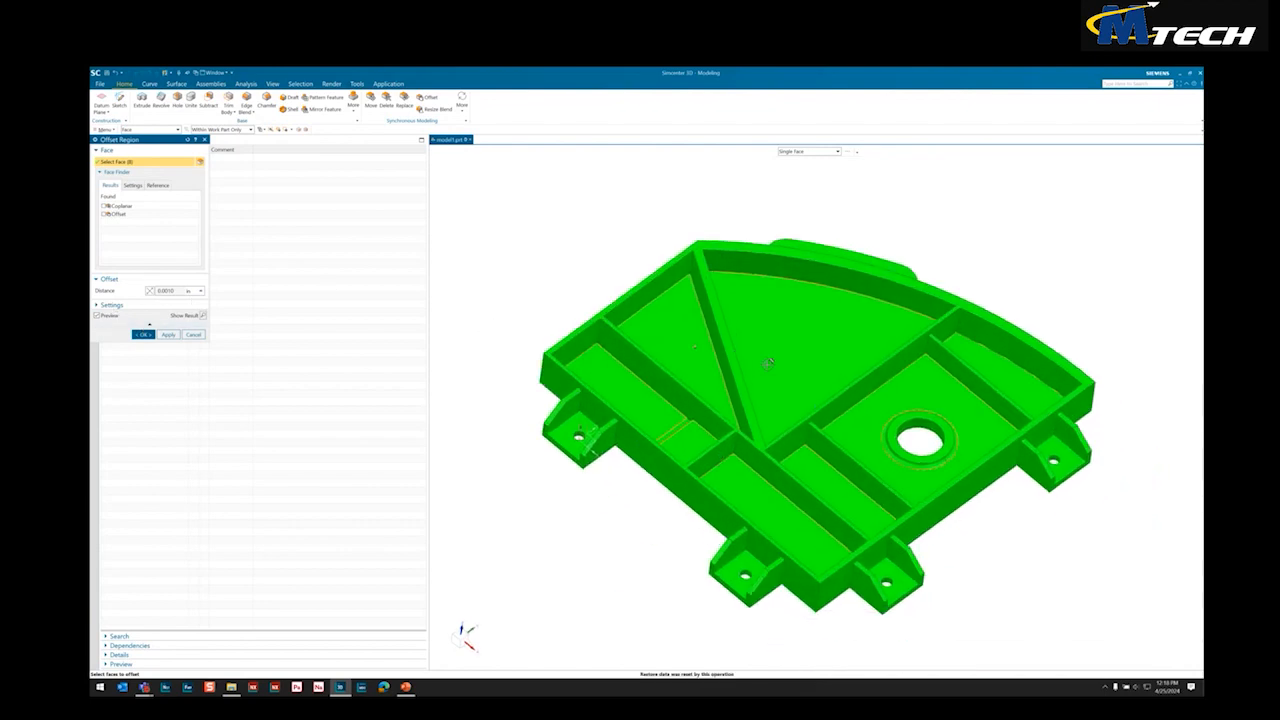
{"action": "middle_click_drag", "start_coordinate": [768, 446], "coordinate": [770, 458]}
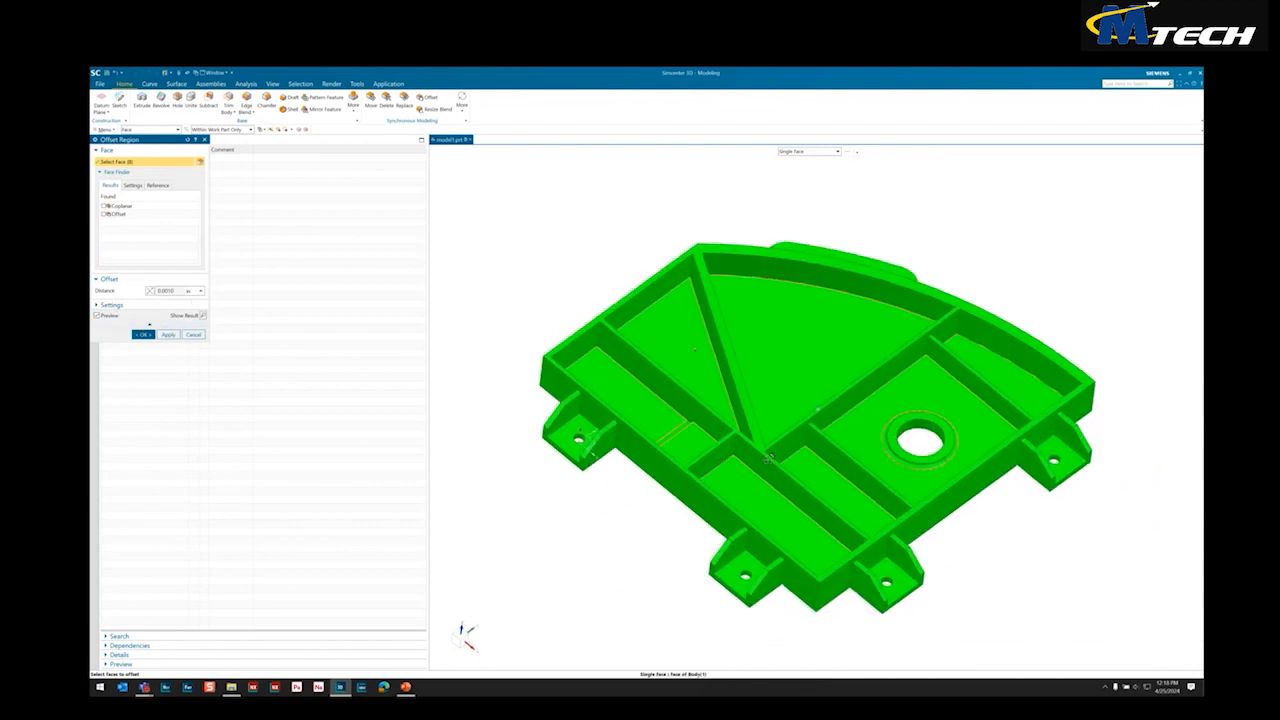
{"action": "left_click", "coordinate": [146, 336]}
Save the part with its new floor offset and switch to the Pre/Post application
{"action": "middle_click_drag", "start_coordinate": [520, 300], "coordinate": [624, 392]}
{"action": "middle_click_drag", "start_coordinate": [609, 558], "coordinate": [585, 450]}
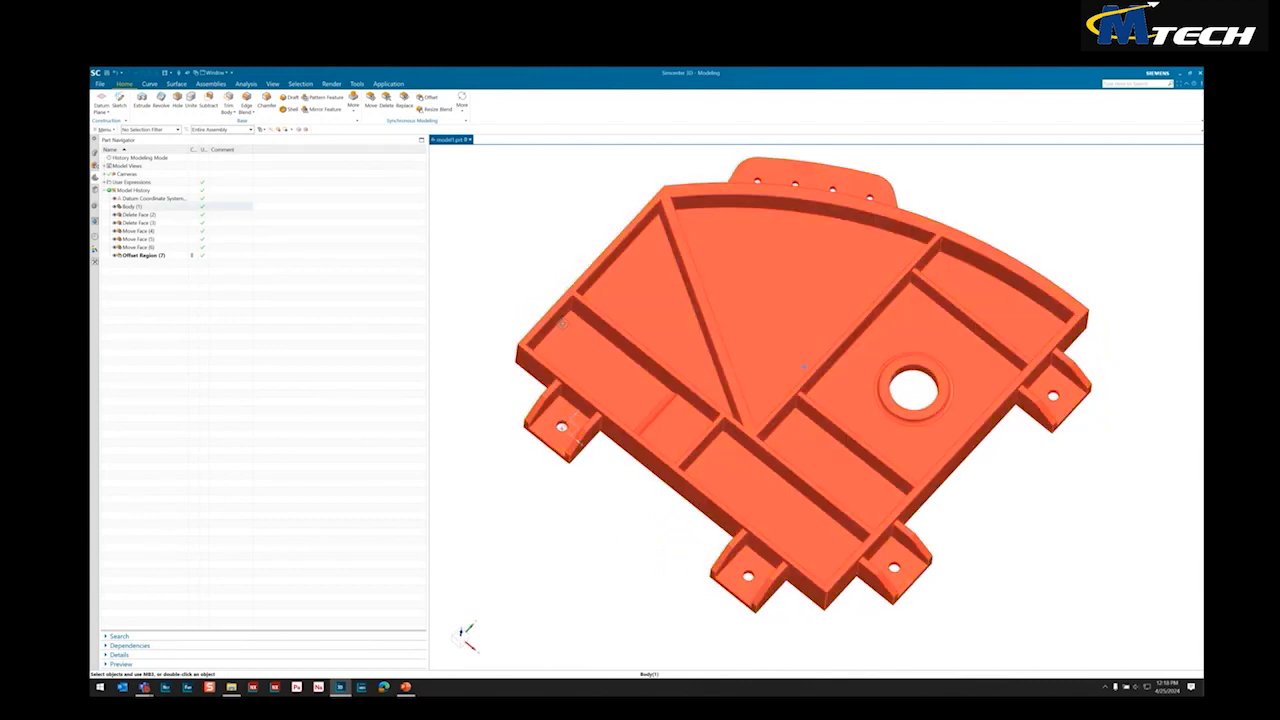
{"action": "middle_click_drag", "start_coordinate": [508, 264], "coordinate": [508, 264]}
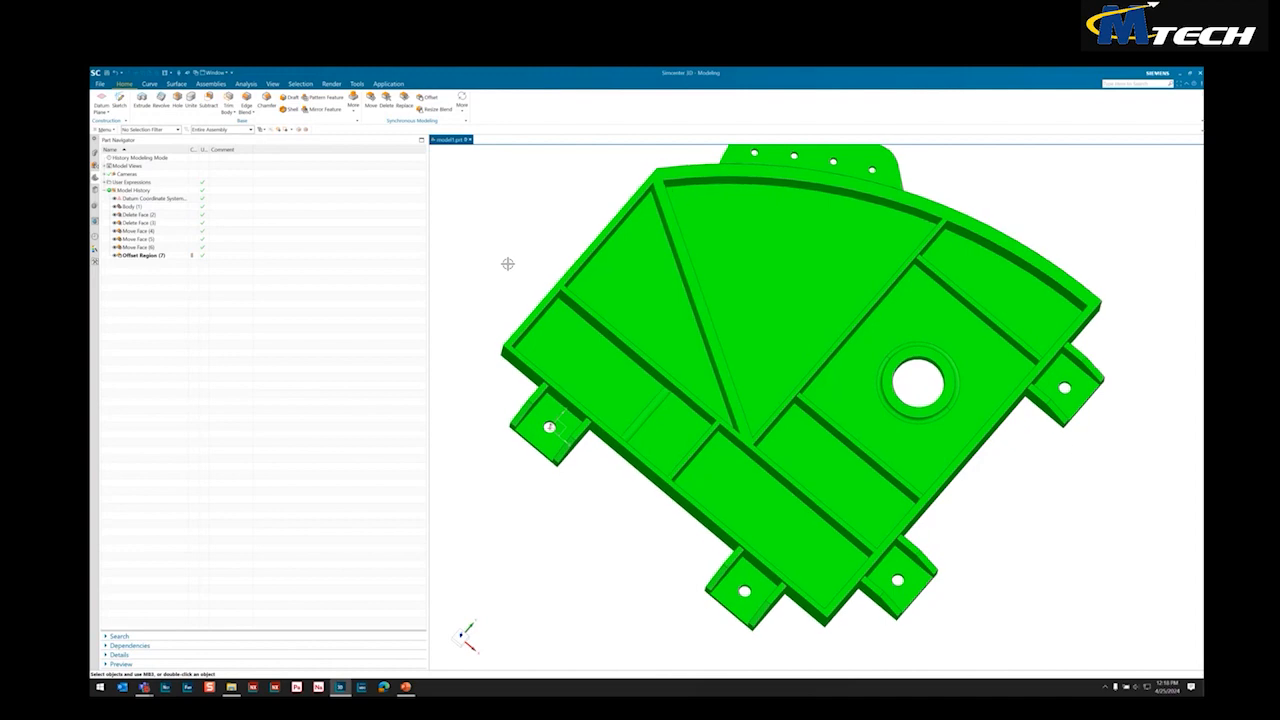
{"action": "scroll", "coordinate": [508, 264], "scroll_direction": "up", "scroll_amount": 2}
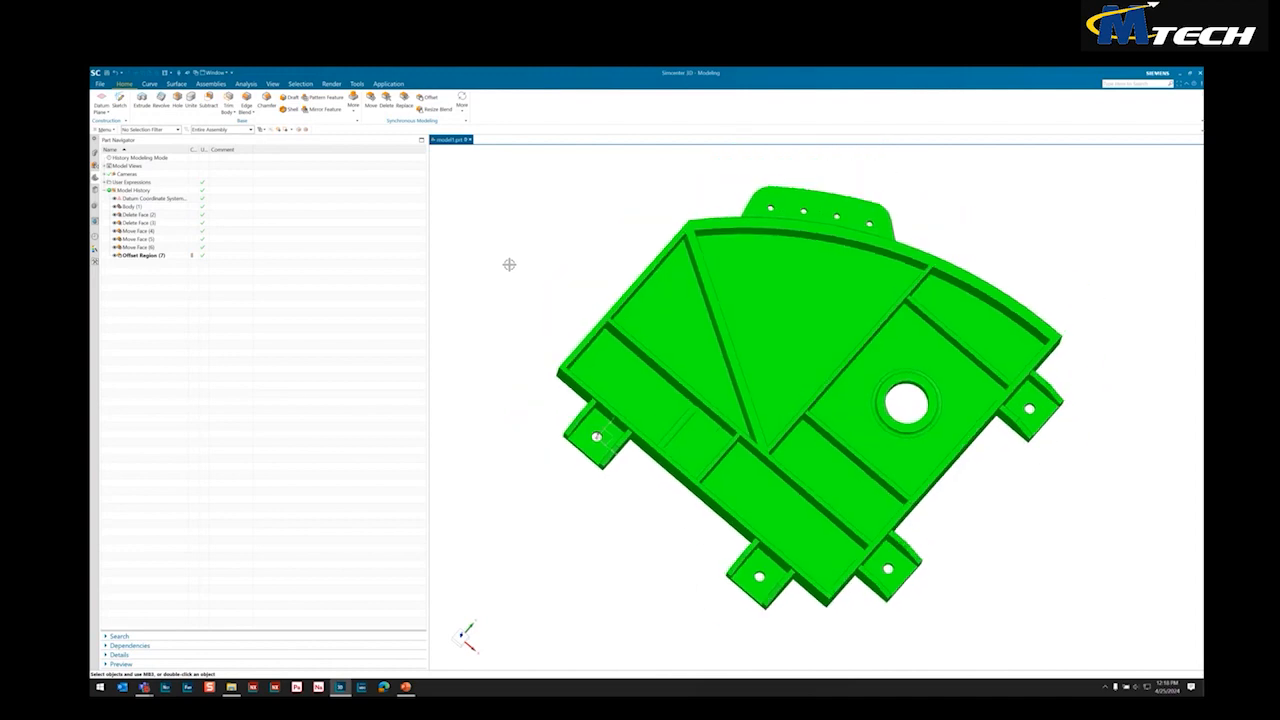
{"action": "middle_click_drag", "start_coordinate": [509, 264], "coordinate": [525, 270]}
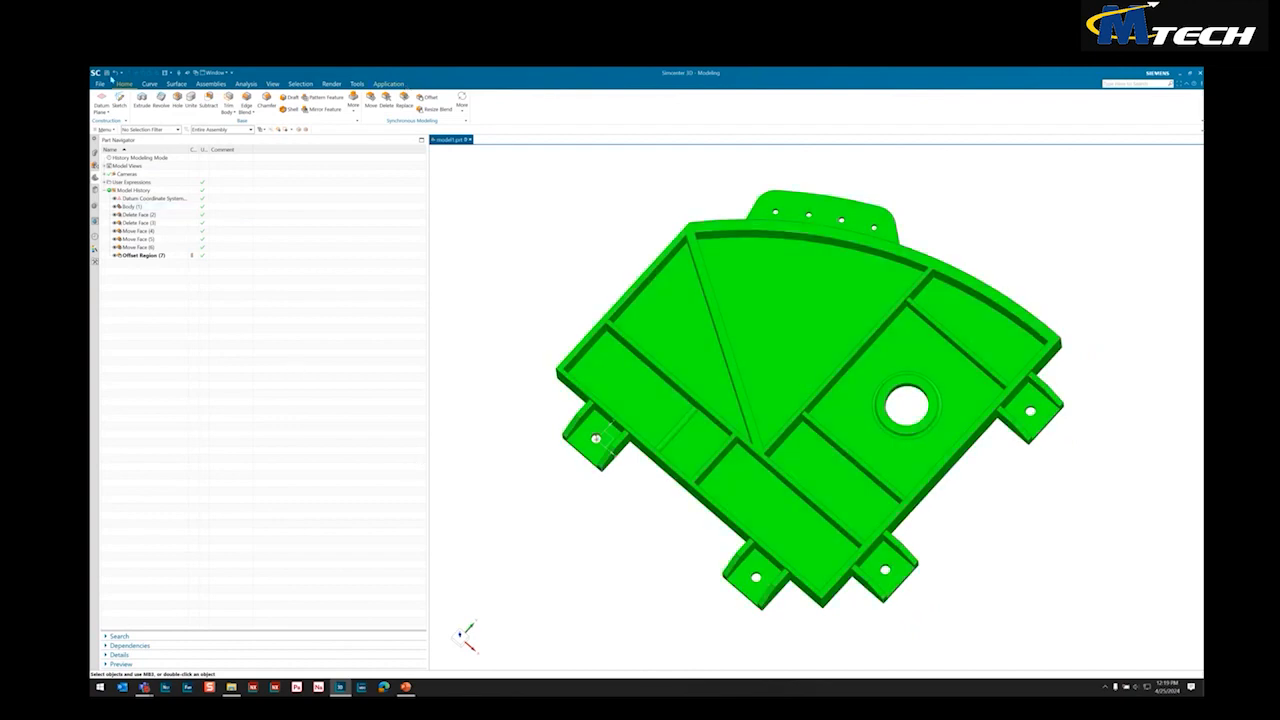
{"action": "left_click", "coordinate": [107, 73]}
{"action": "left_click", "coordinate": [388, 84]}
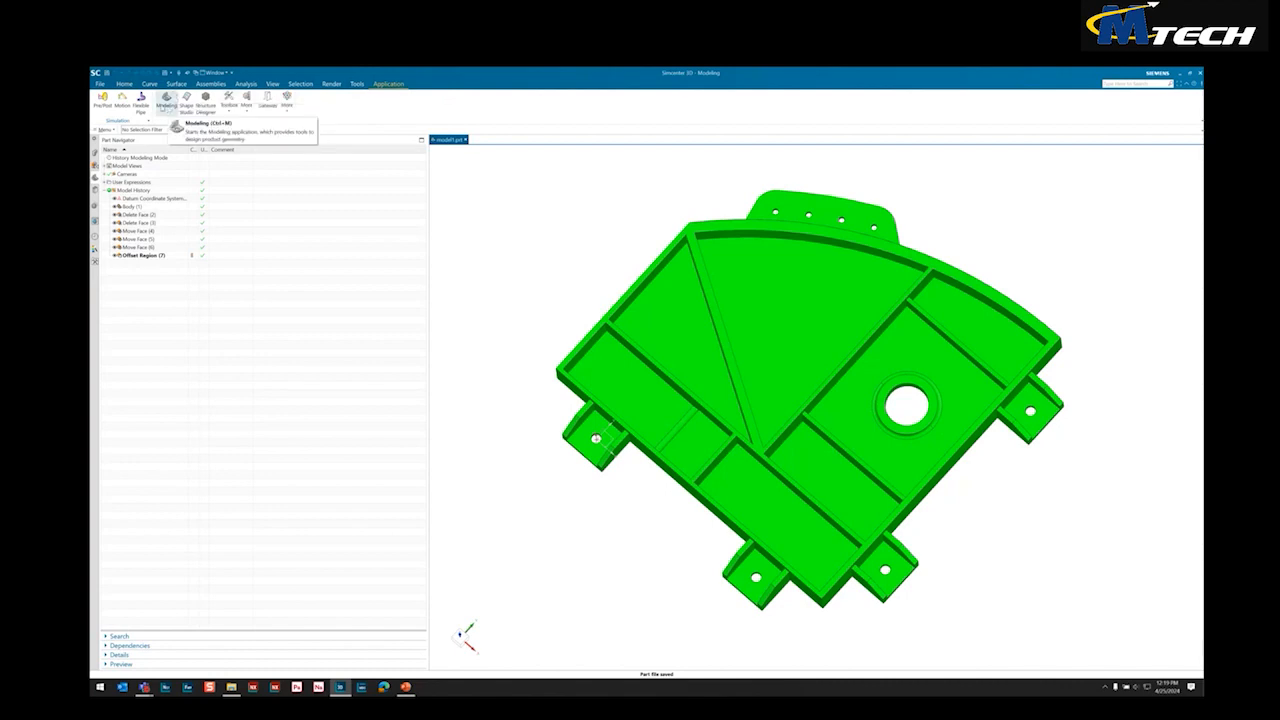
{"action": "left_click", "coordinate": [103, 101]}
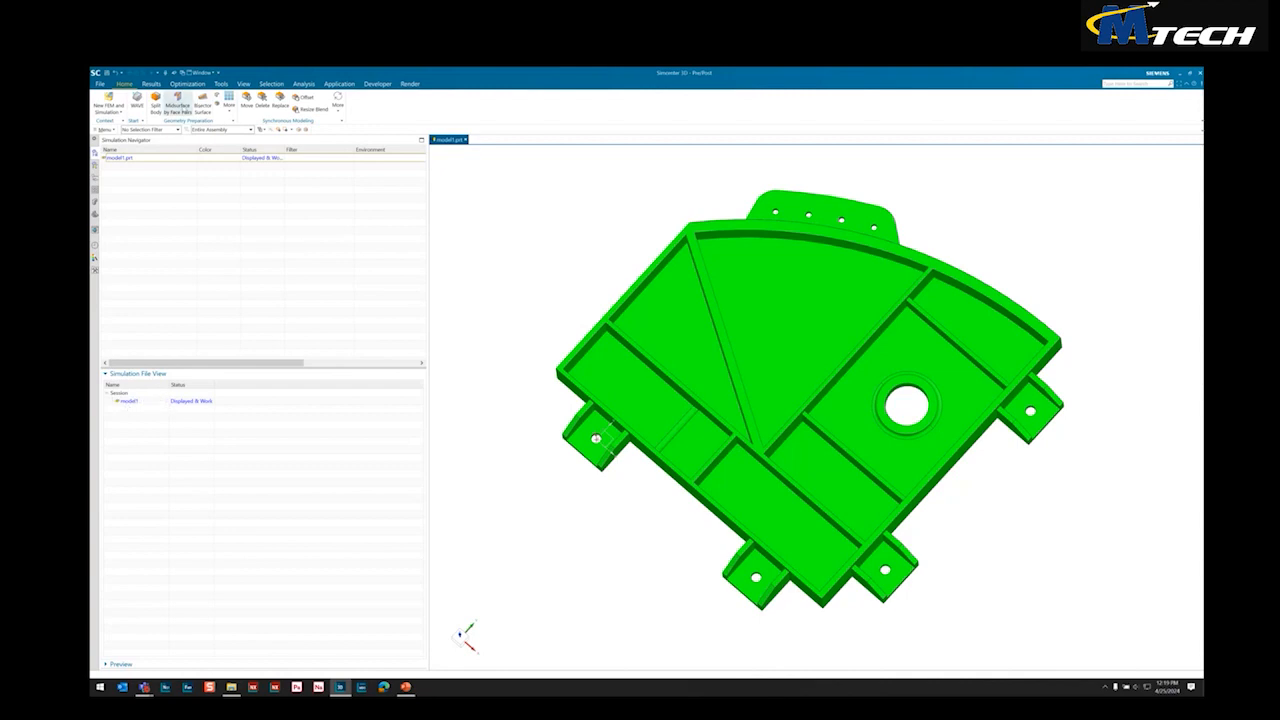
Create a midsurface of the whole fitting with Midsurface by Face Pairs, using the Progressive strategy and checking the rib and floor junctions in the preview
{"action": "left_click", "coordinate": [177, 105]}
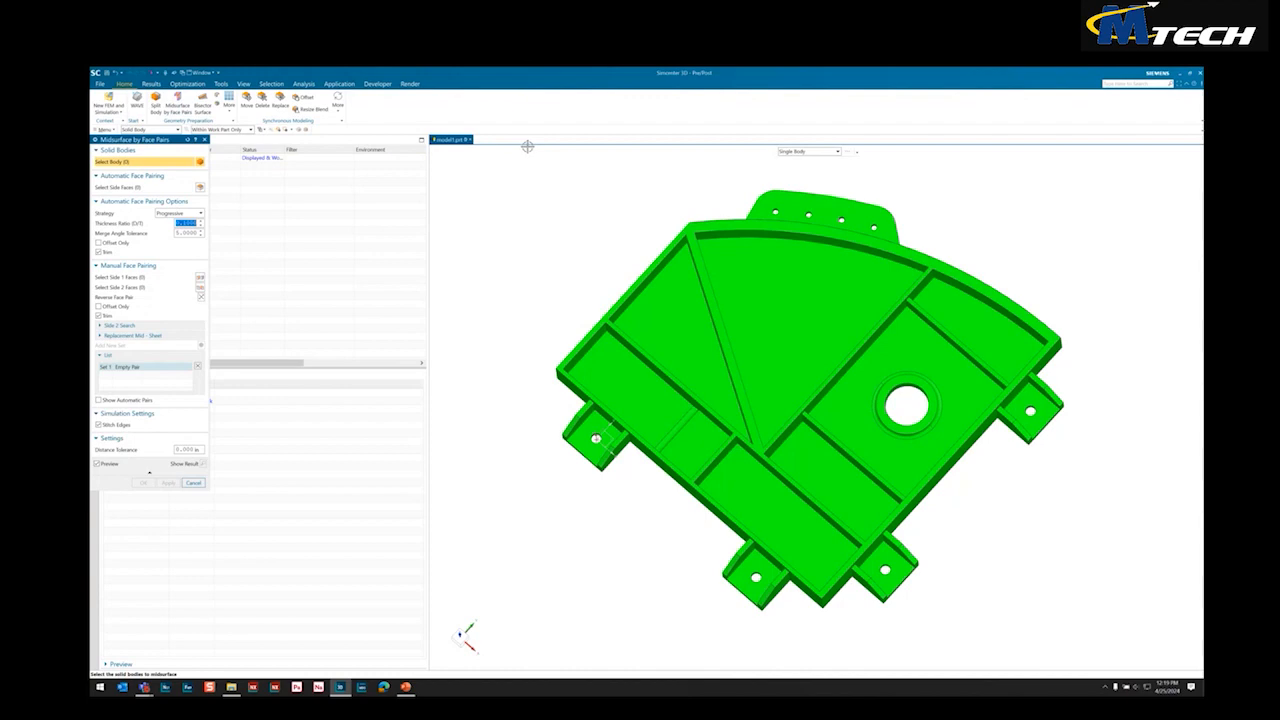
{"action": "left_click", "coordinate": [690, 222]}
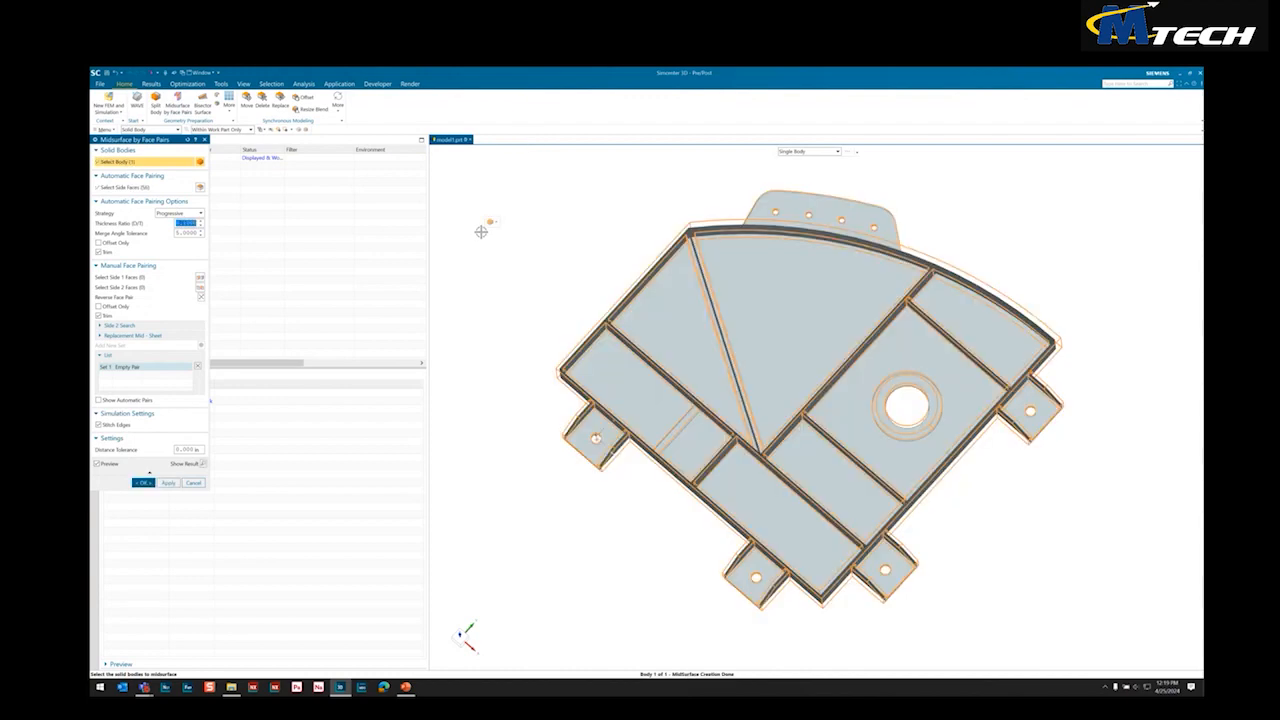
{"action": "key", "text": "F8"}
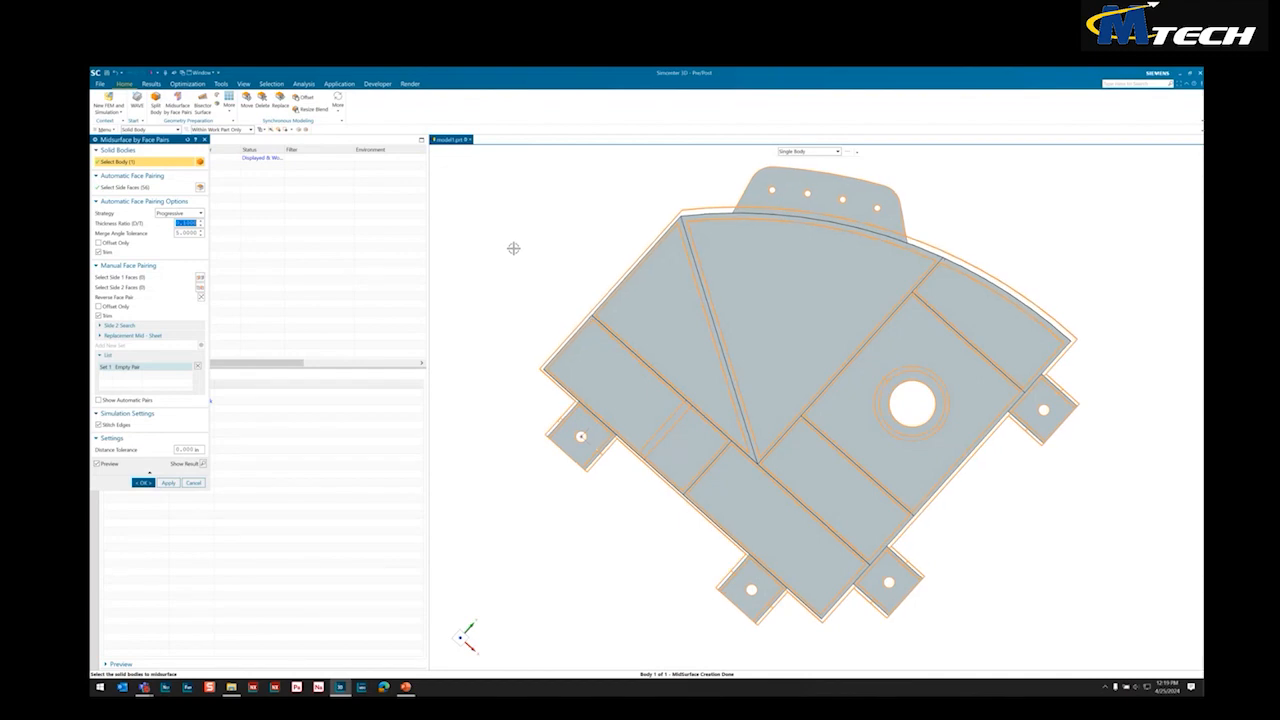
{"action": "key", "text": "Home"}
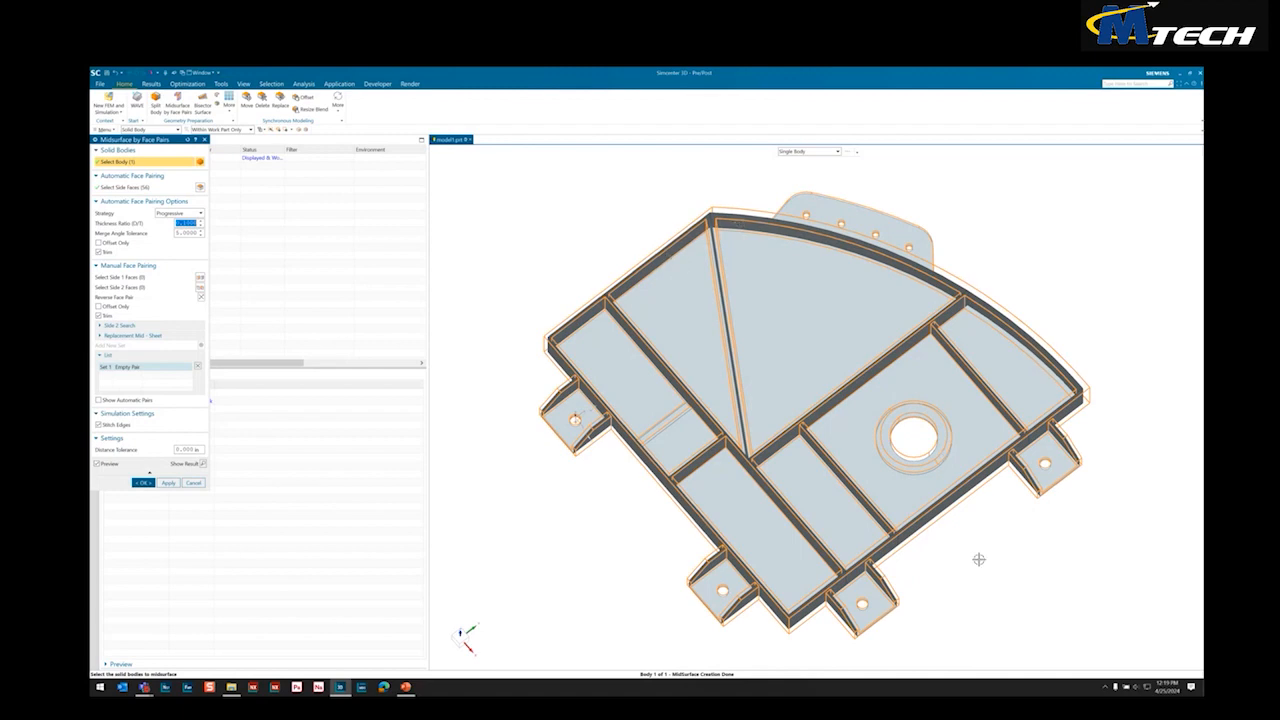
{"action": "middle_click_drag", "start_coordinate": [983, 558], "coordinate": [983, 552]}
{"action": "scroll", "coordinate": [670, 432], "scroll_direction": "up", "scroll_amount": 5}
{"action": "middle_click_drag", "start_coordinate": [670, 432], "coordinate": [709, 391]}
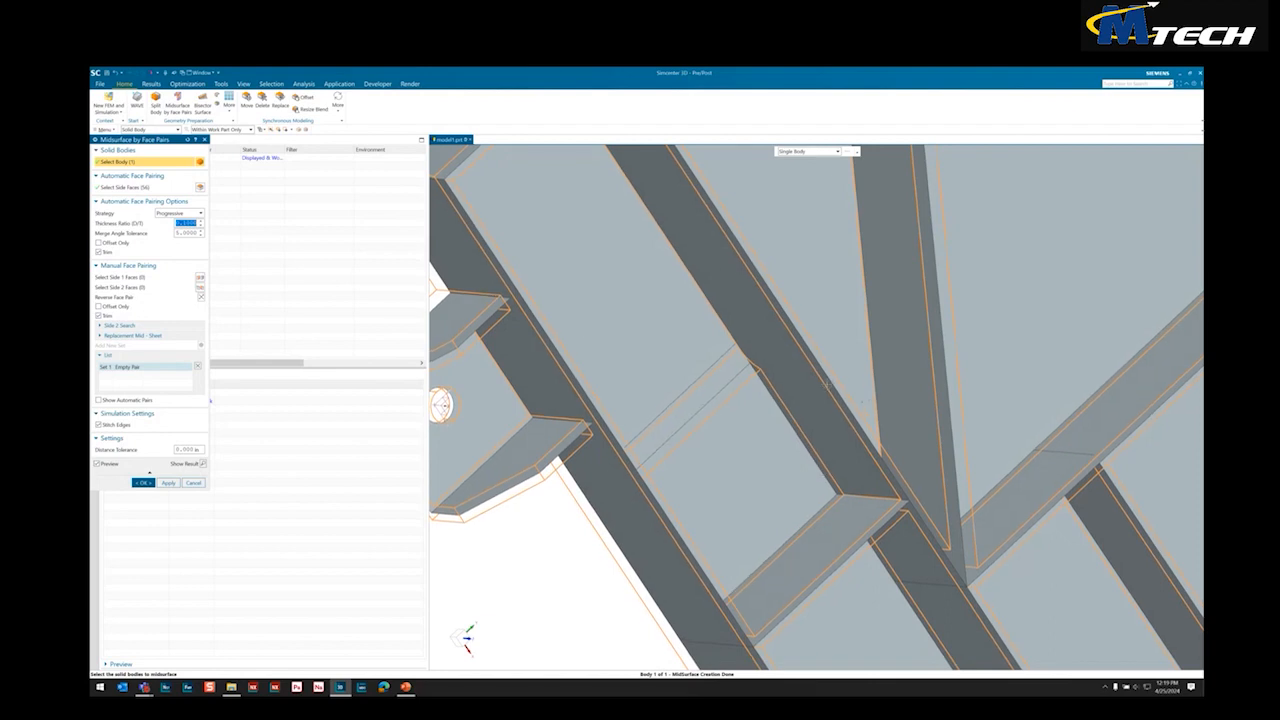
{"action": "scroll", "coordinate": [827, 384], "scroll_direction": "down", "scroll_amount": 5}
{"action": "scroll", "coordinate": [737, 210], "scroll_direction": "up", "scroll_amount": 2}
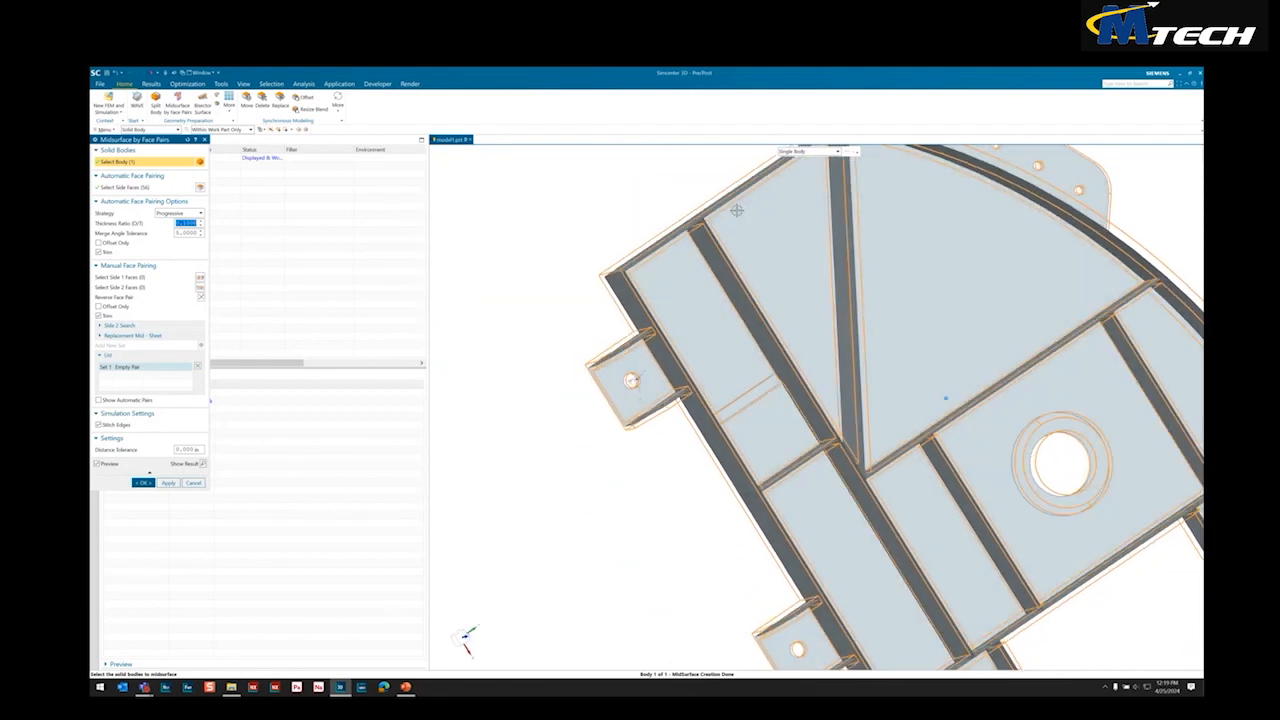
{"action": "middle_click_drag", "start_coordinate": [737, 210], "coordinate": [689, 340]}
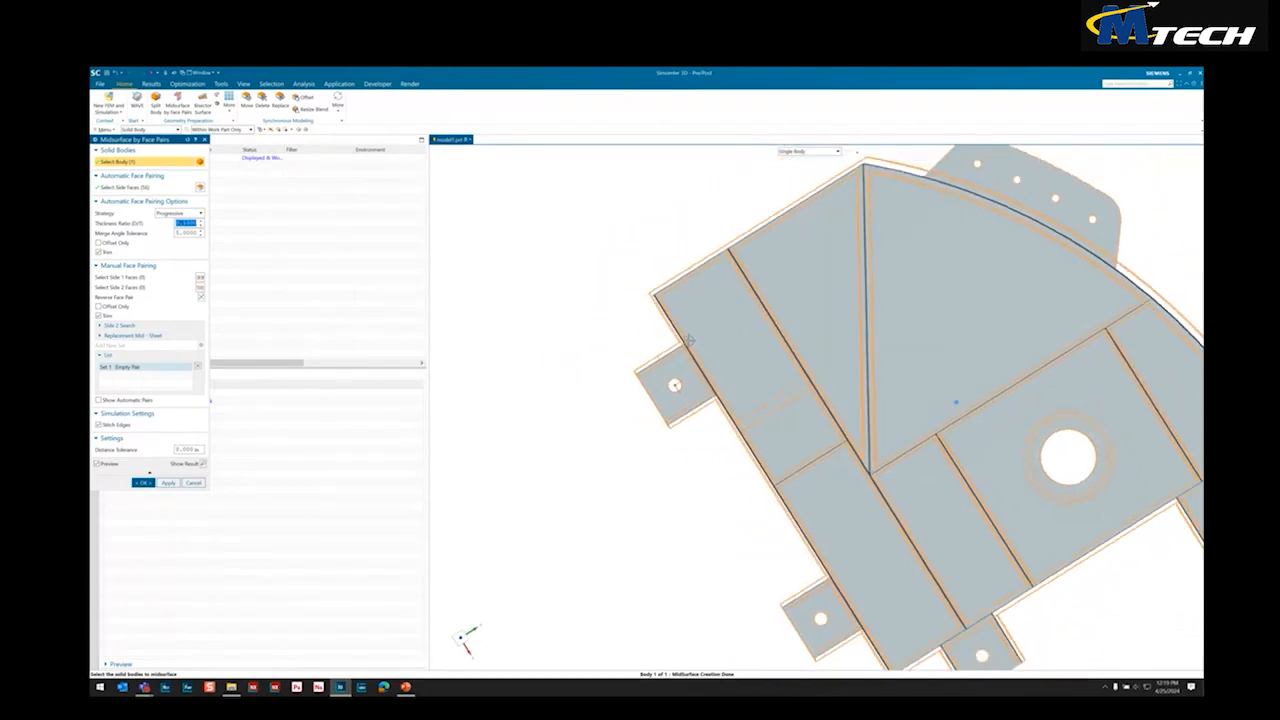
{"action": "scroll", "coordinate": [689, 340], "scroll_direction": "down", "scroll_amount": 3}
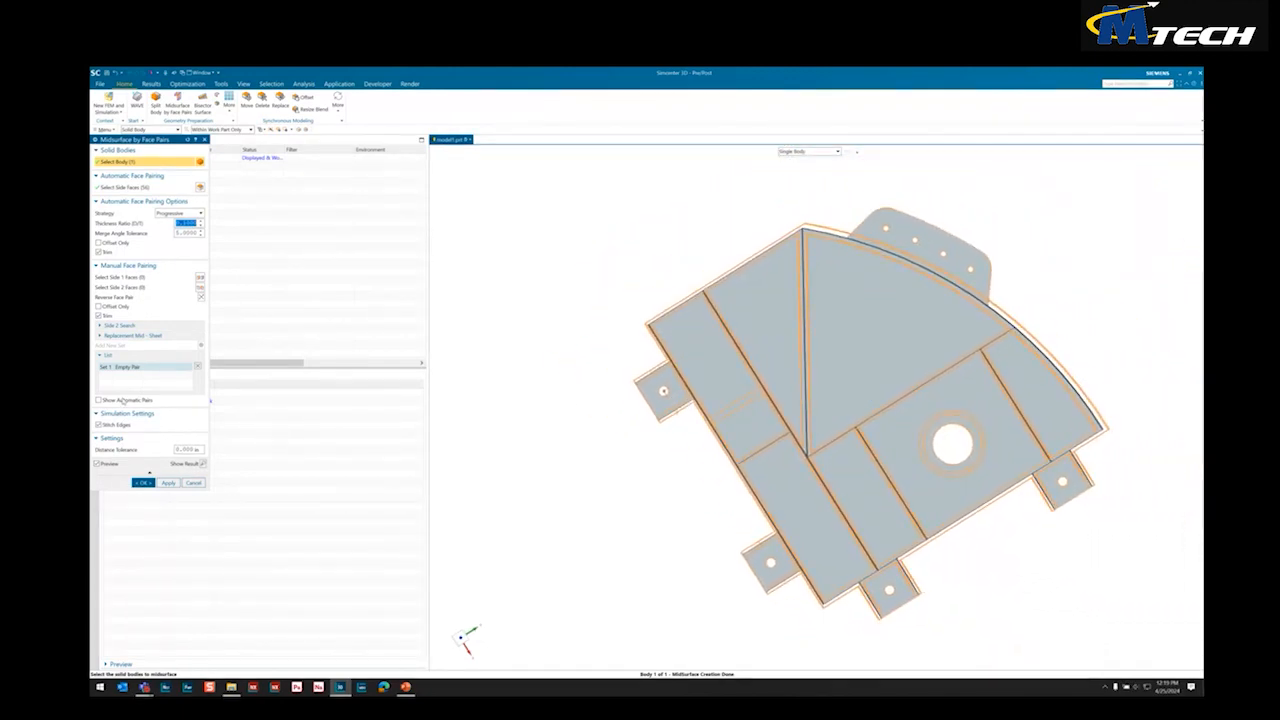
{"action": "left_click", "coordinate": [143, 482]}
{"action": "middle_click_drag", "start_coordinate": [645, 636], "coordinate": [676, 544]}
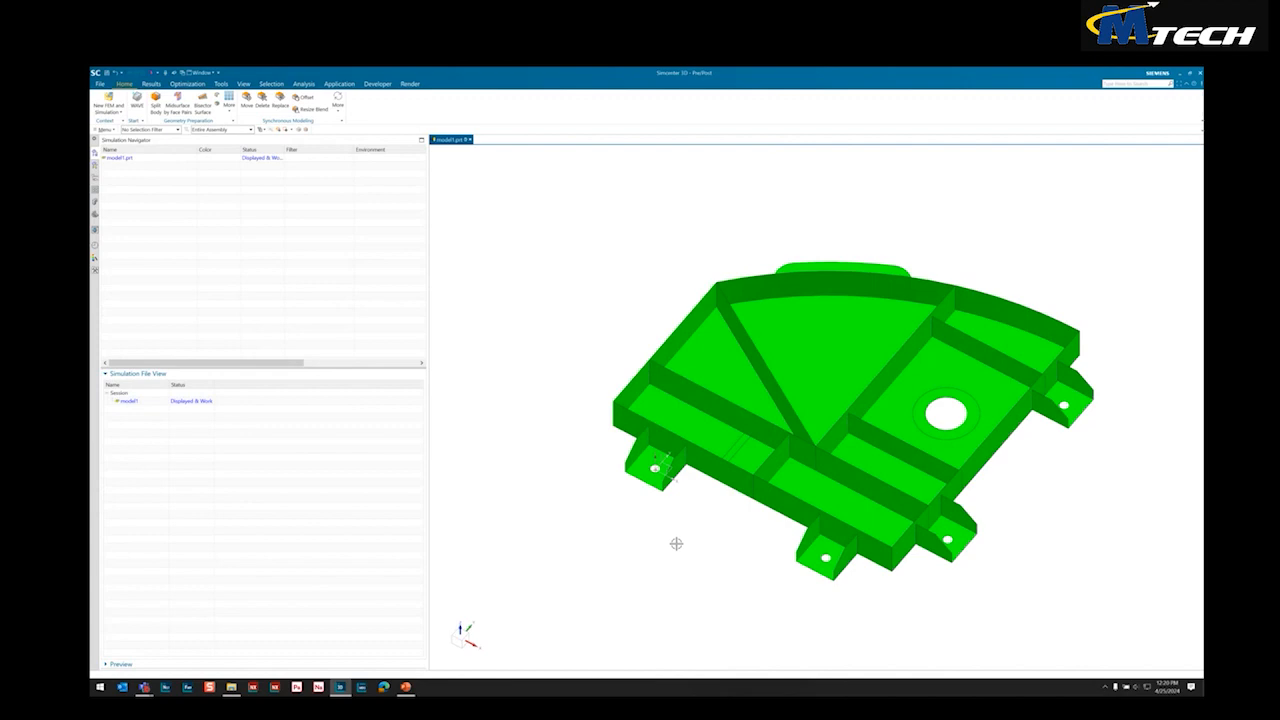